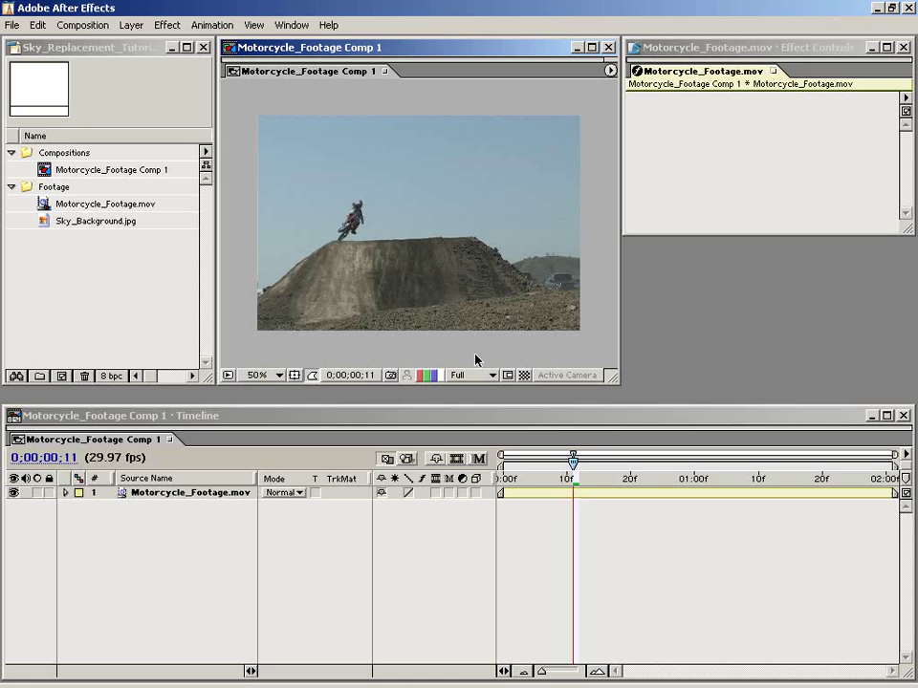
Scrub through the motorcycle jump footage to preview it, then return to frame 0
{"action": "left_click", "coordinate": [545, 541]}
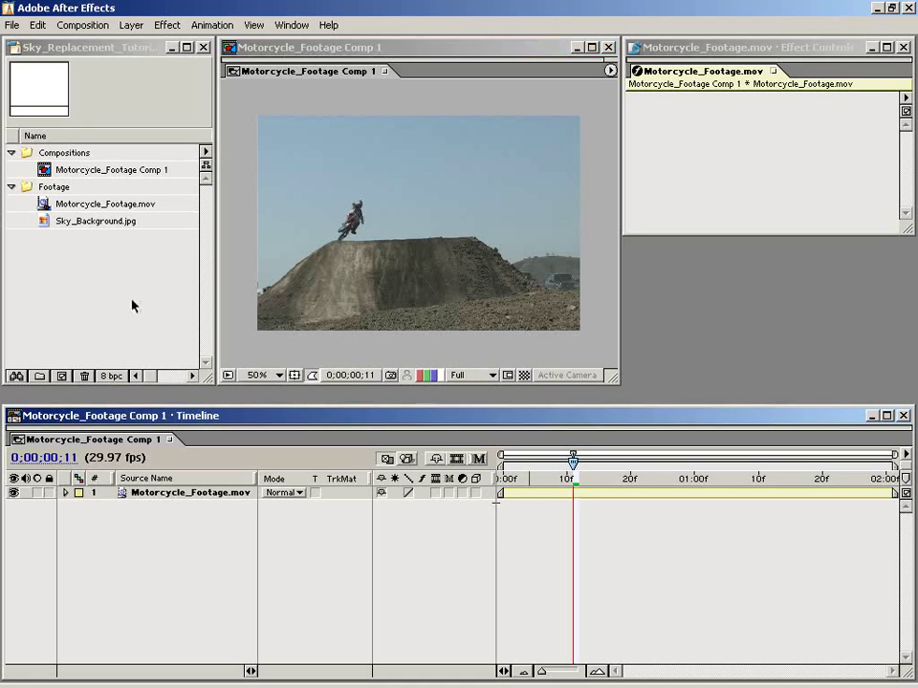
{"action": "left_click_drag", "start_coordinate": [509, 479], "coordinate": [714, 487]}
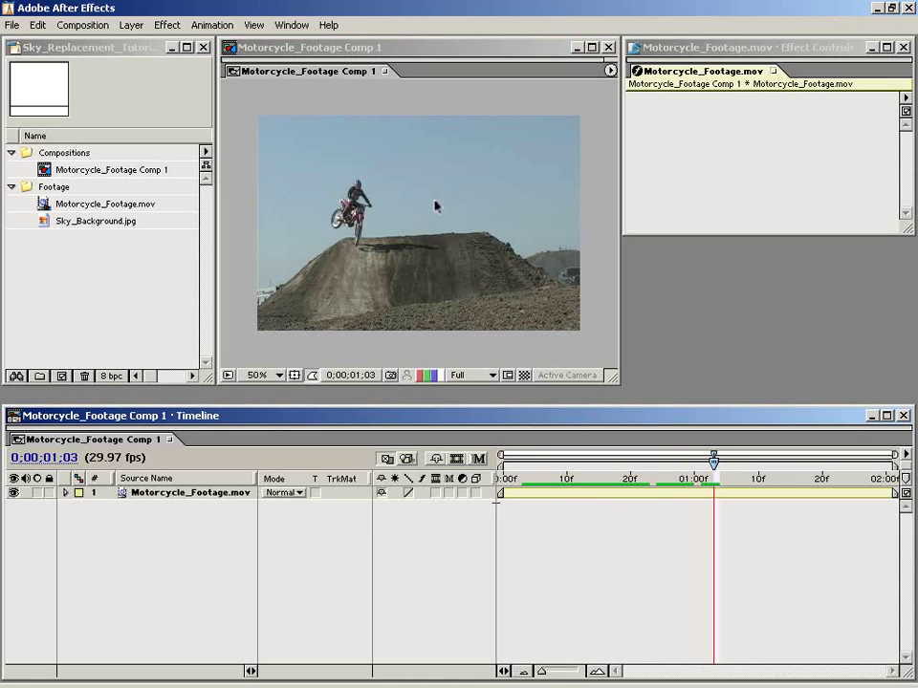
{"action": "left_click_drag", "start_coordinate": [714, 478], "coordinate": [502, 492]}
View Sky_Background.jpg in its own footage viewer, then close it to return to the comp
{"action": "double_click", "coordinate": [42, 222]}
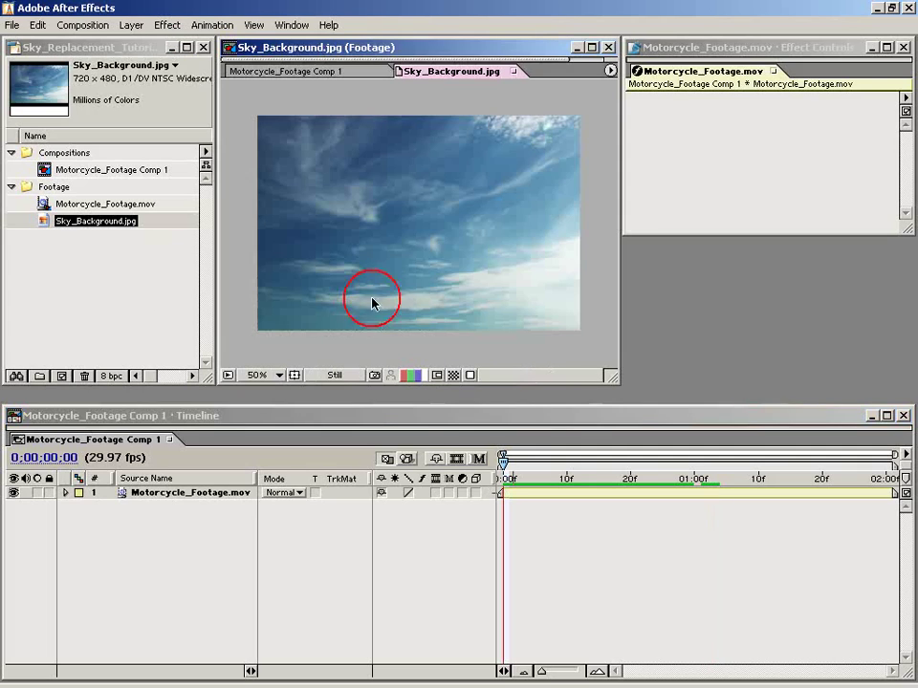
{"action": "left_click", "coordinate": [513, 72]}
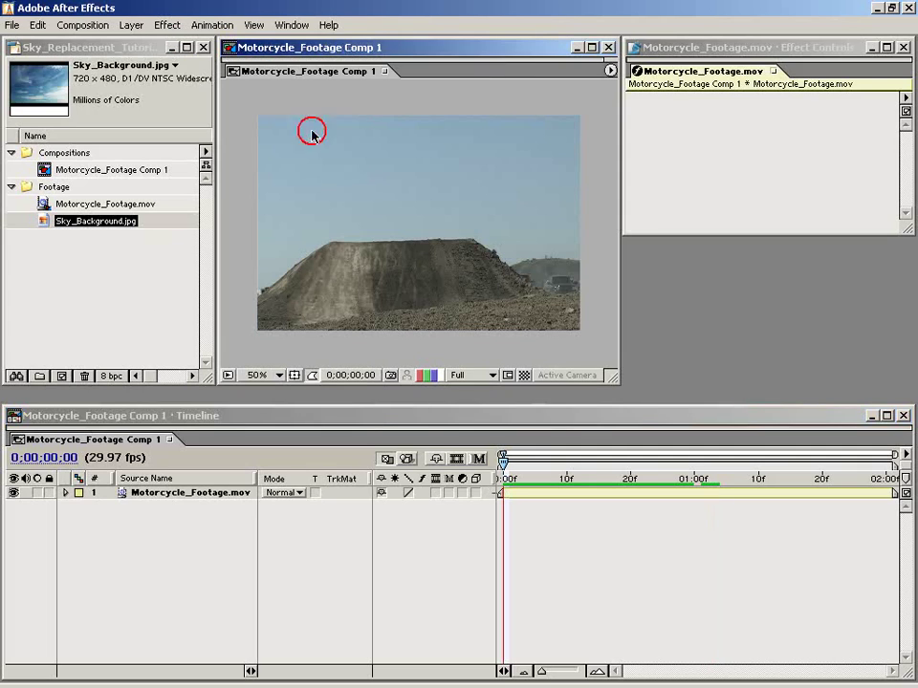
{"action": "left_click", "coordinate": [68, 246]}
Add Sky_Background.jpg as layer 1 above Motorcycle_Footage.mov, trying and undoing an upward move
{"action": "left_click_drag", "start_coordinate": [45, 225], "coordinate": [508, 492]}
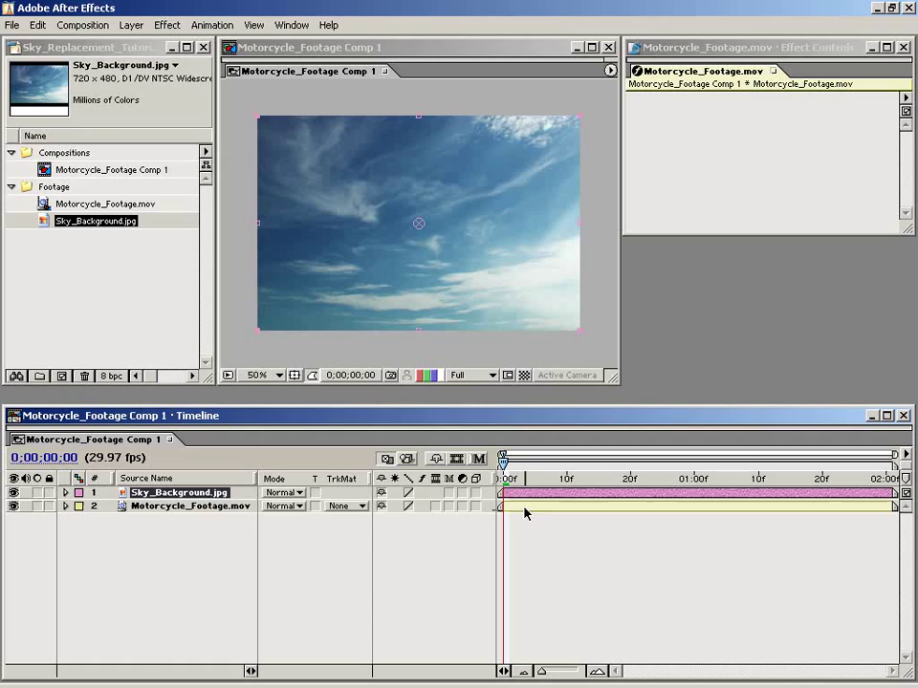
{"action": "left_click", "coordinate": [514, 498]}
{"action": "mouse_move", "coordinate": [503, 460]}
{"action": "left_mouse_down"}
{"action": "mouse_move", "coordinate": [536, 461]}
{"action": "mouse_move", "coordinate": [504, 462]}
{"action": "left_mouse_up"}
{"action": "left_click", "coordinate": [437, 273]}
{"action": "left_click_drag", "start_coordinate": [437, 273], "coordinate": [441, 196]}
{"action": "key", "text": "ctrl+z"}
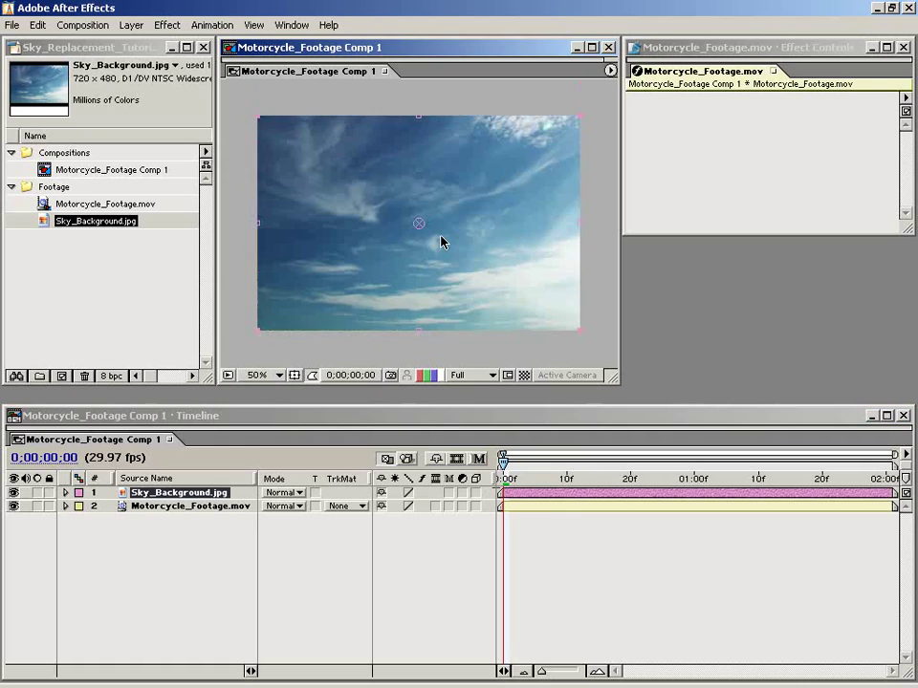
Apply Effect > Transition > Linear Wipe to the sky layer
{"action": "left_click", "coordinate": [168, 25]}
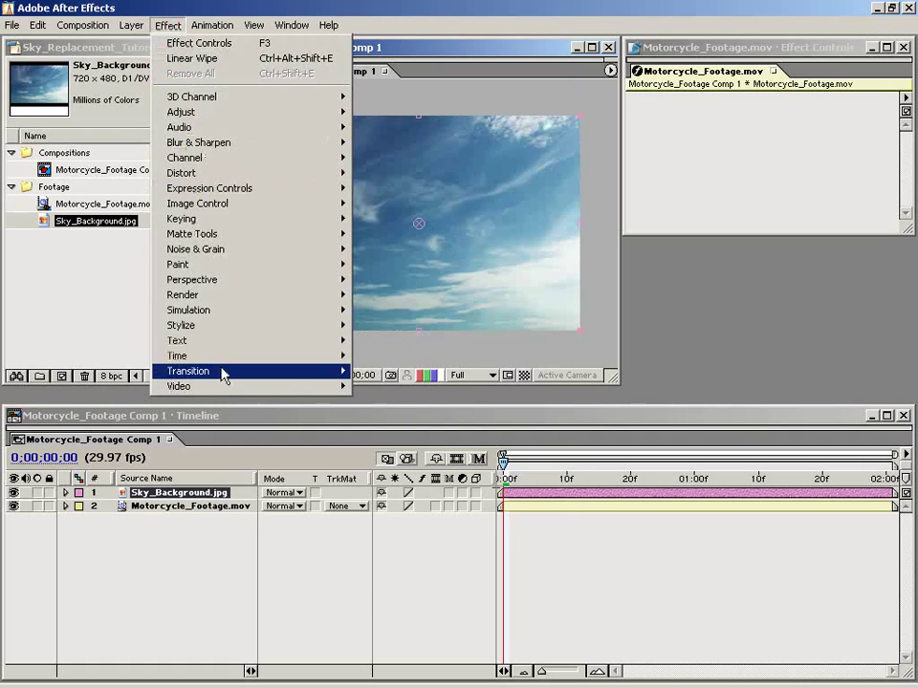
{"action": "mouse_move", "coordinate": [212, 379]}
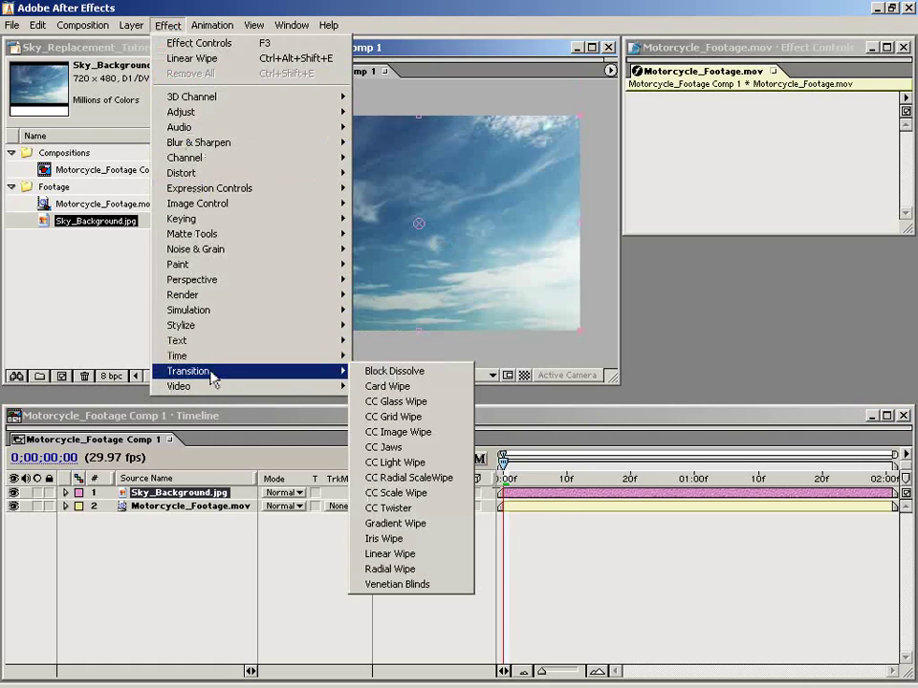
{"action": "left_click", "coordinate": [418, 555]}
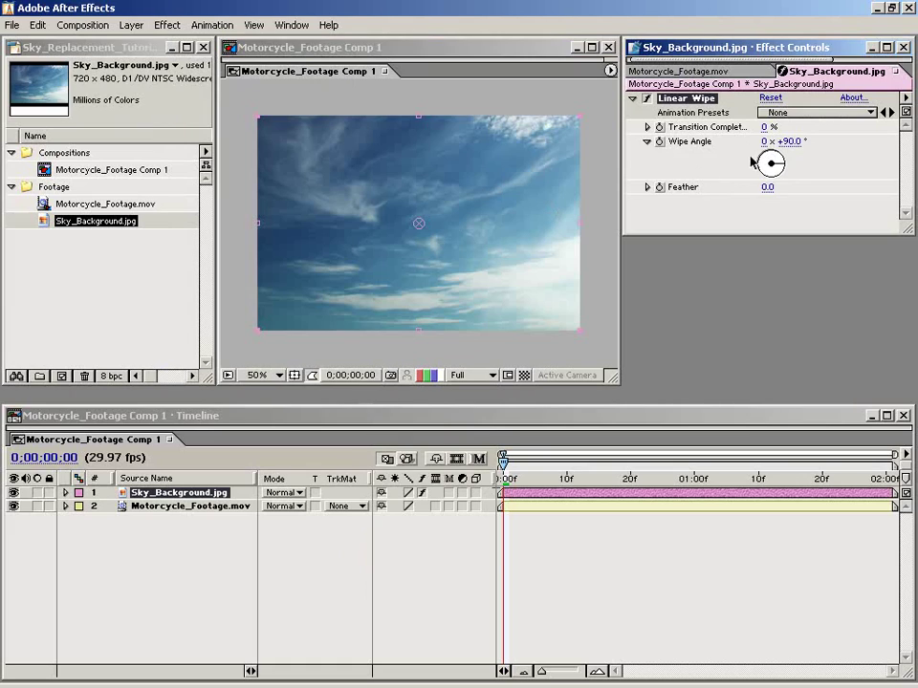
Set the Linear Wipe to 0° Wipe Angle, 30% Transition Completion and 179 Feather
{"action": "left_click", "coordinate": [789, 142]}
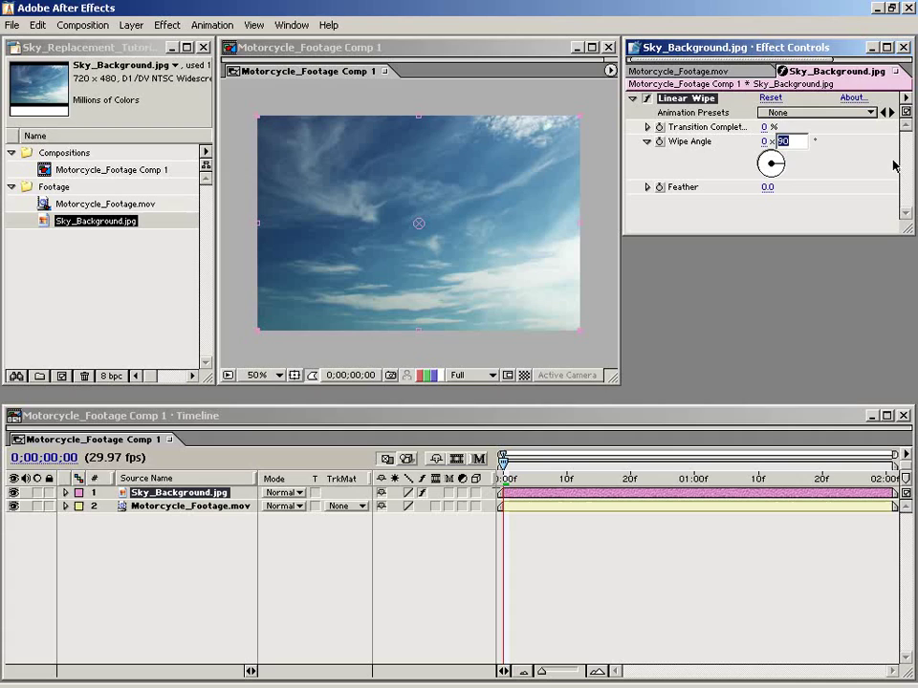
{"action": "type", "text": "0"}
{"action": "key", "text": "Return"}
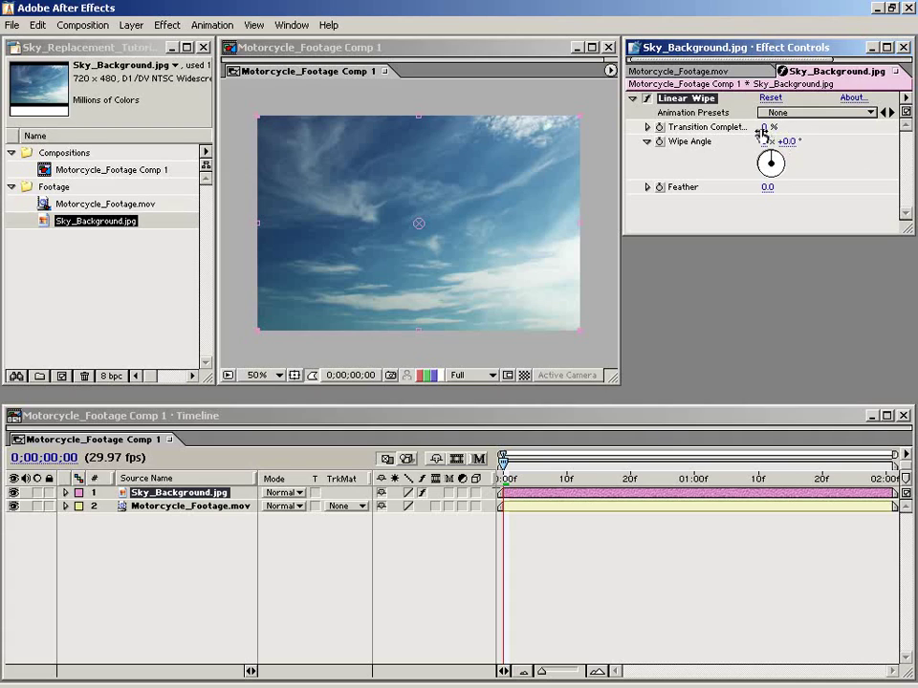
{"action": "left_click", "coordinate": [764, 127]}
{"action": "key", "text": "Return"}
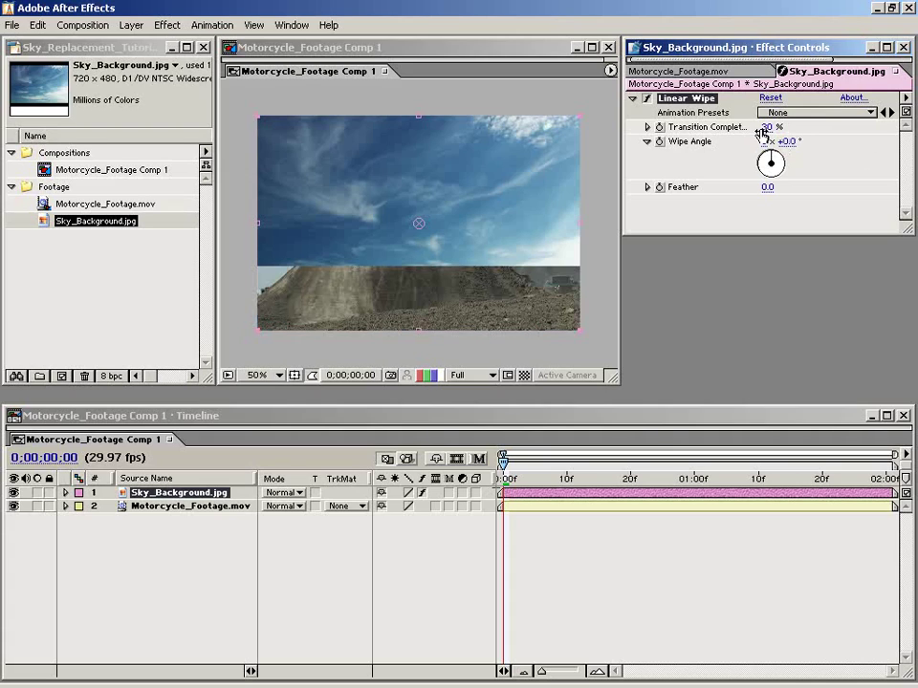
{"action": "left_click_drag", "start_coordinate": [768, 187], "coordinate": [859, 169]}
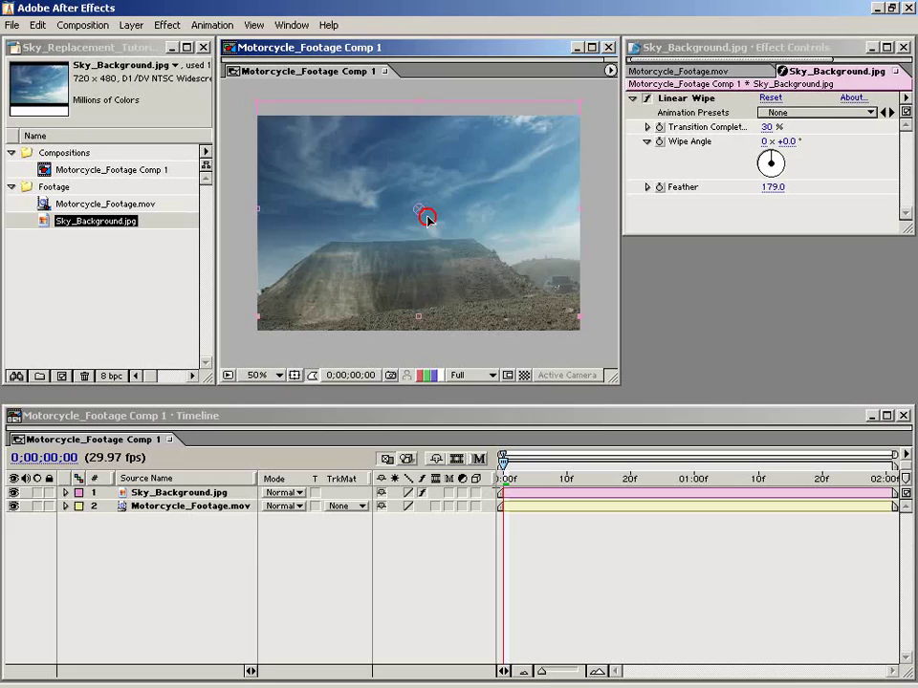
Raise the sky layer above the dirt mound and scrub the early frames to check it
{"action": "left_click_drag", "start_coordinate": [426, 213], "coordinate": [428, 167]}
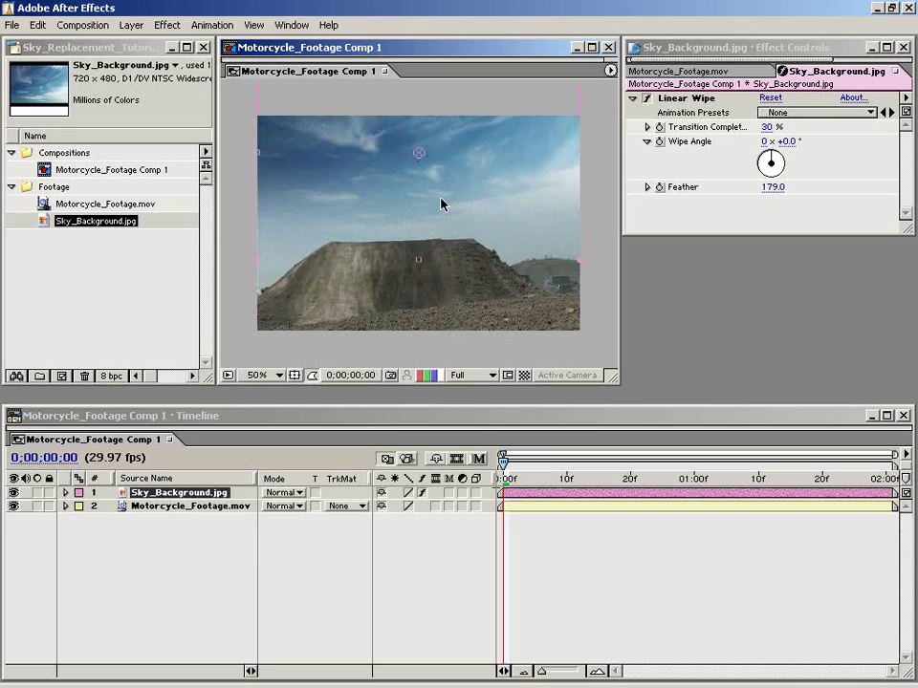
{"action": "left_click", "coordinate": [536, 543]}
{"action": "left_click_drag", "start_coordinate": [504, 463], "coordinate": [428, 470]}
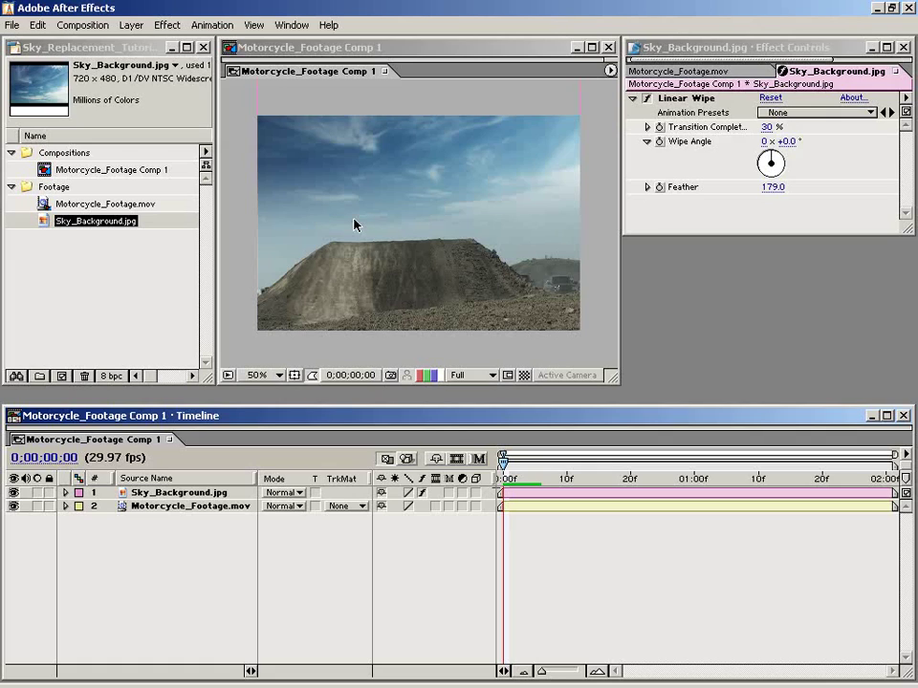
{"action": "key", "text": "comma"}
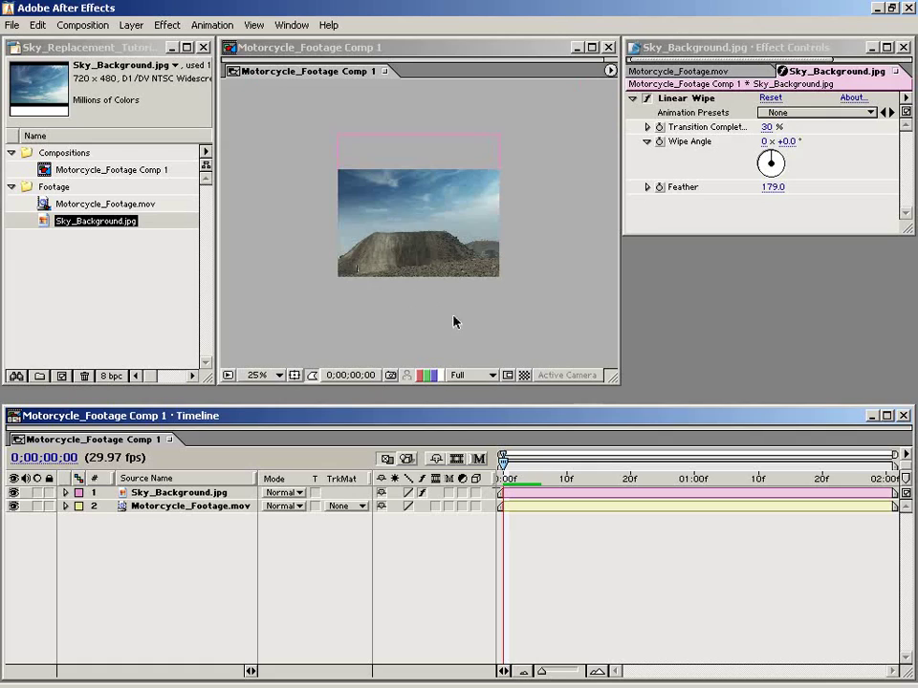
{"action": "key", "text": "period"}
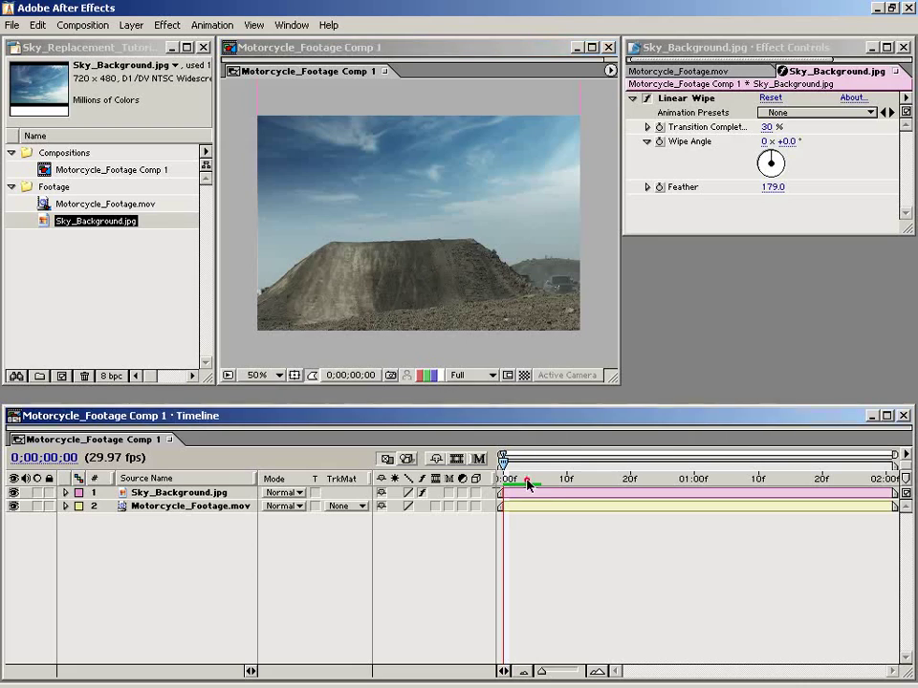
{"action": "mouse_move", "coordinate": [527, 485]}
{"action": "left_mouse_down"}
{"action": "mouse_move", "coordinate": [875, 486]}
{"action": "mouse_move", "coordinate": [520, 496]}
{"action": "mouse_move", "coordinate": [891, 495]}
{"action": "mouse_move", "coordinate": [515, 498]}
{"action": "left_mouse_up"}
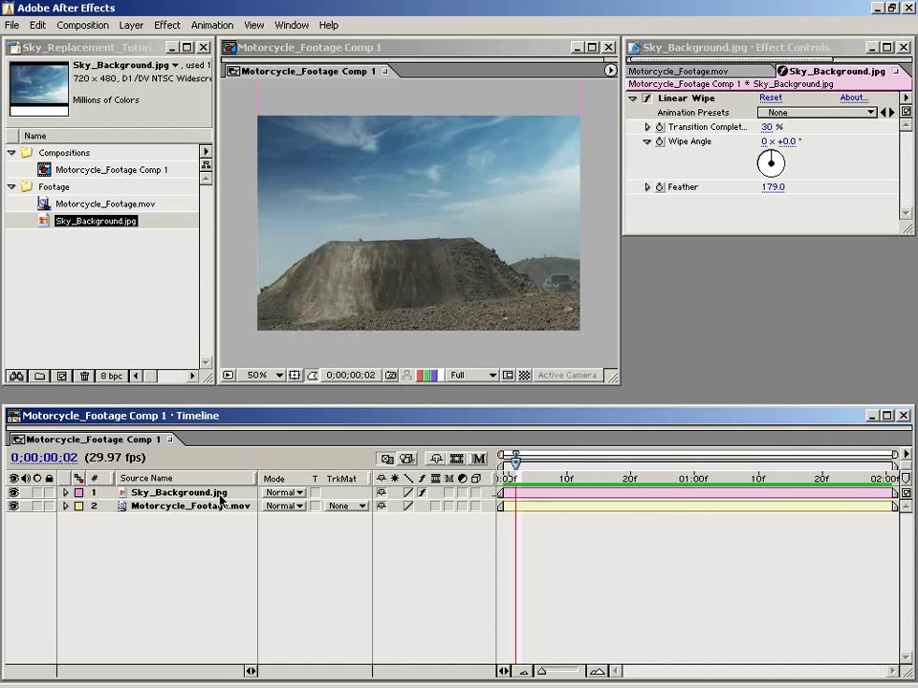
Check the composite at frame 21 with the rider mid-jump
{"action": "left_click", "coordinate": [177, 494]}
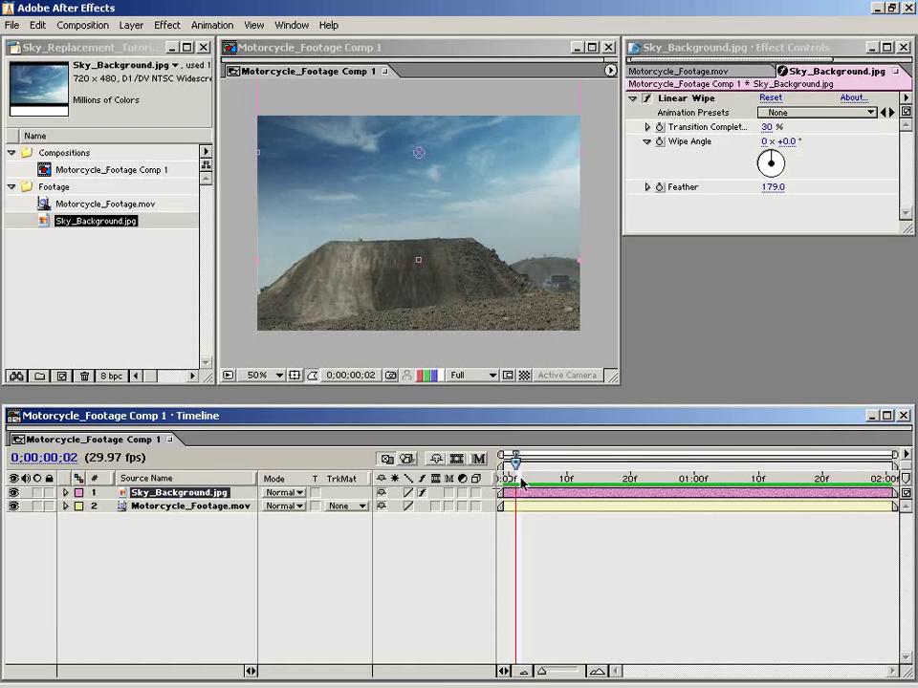
{"action": "left_click_drag", "start_coordinate": [521, 484], "coordinate": [637, 487]}
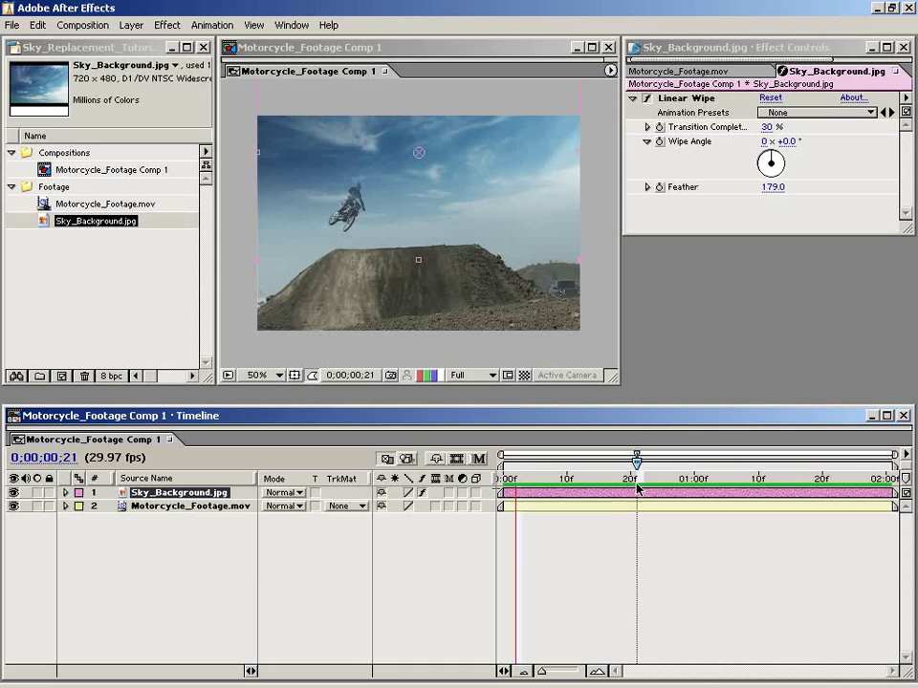
{"action": "left_click", "coordinate": [203, 506]}
{"action": "left_click", "coordinate": [223, 561]}
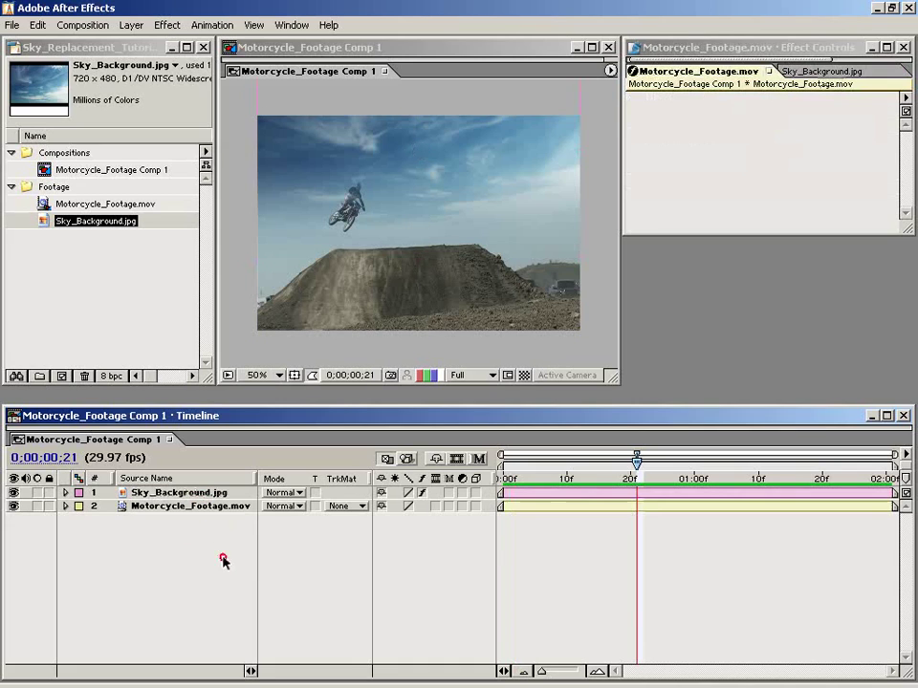
With Motorcycle_Footage.mov selected, show the Tracker Controls palette via Window > Tracker Controls
{"action": "left_click", "coordinate": [181, 509]}
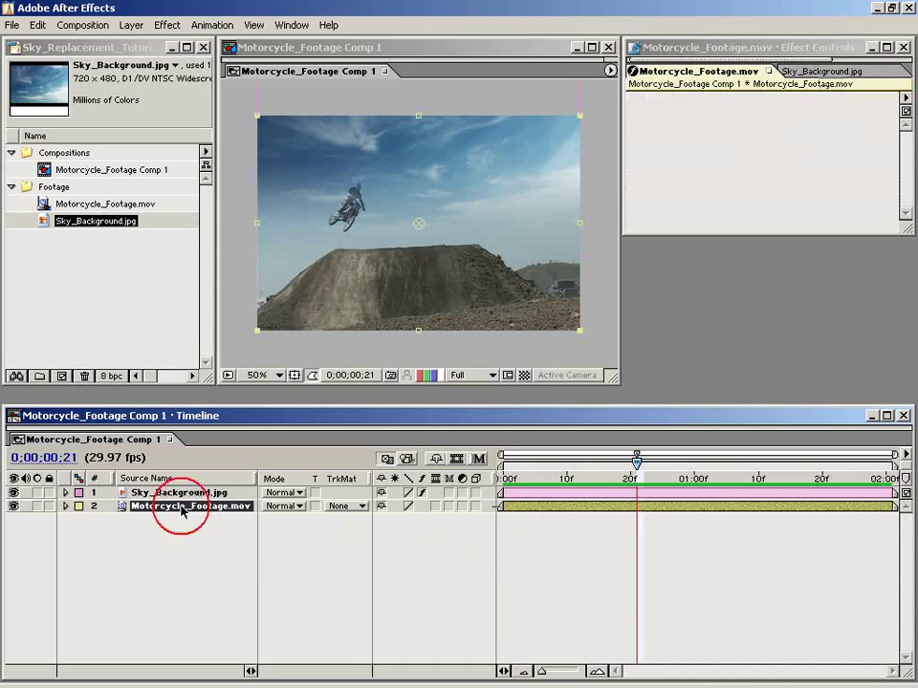
{"action": "left_click", "coordinate": [290, 24]}
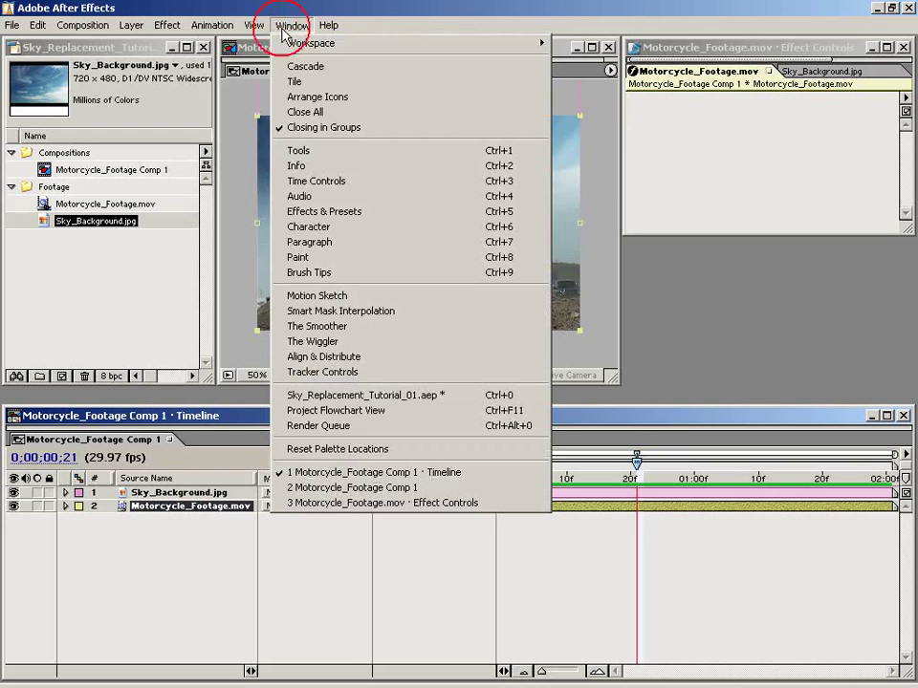
{"action": "left_click", "coordinate": [356, 375]}
{"action": "left_click_drag", "start_coordinate": [754, 158], "coordinate": [721, 139]}
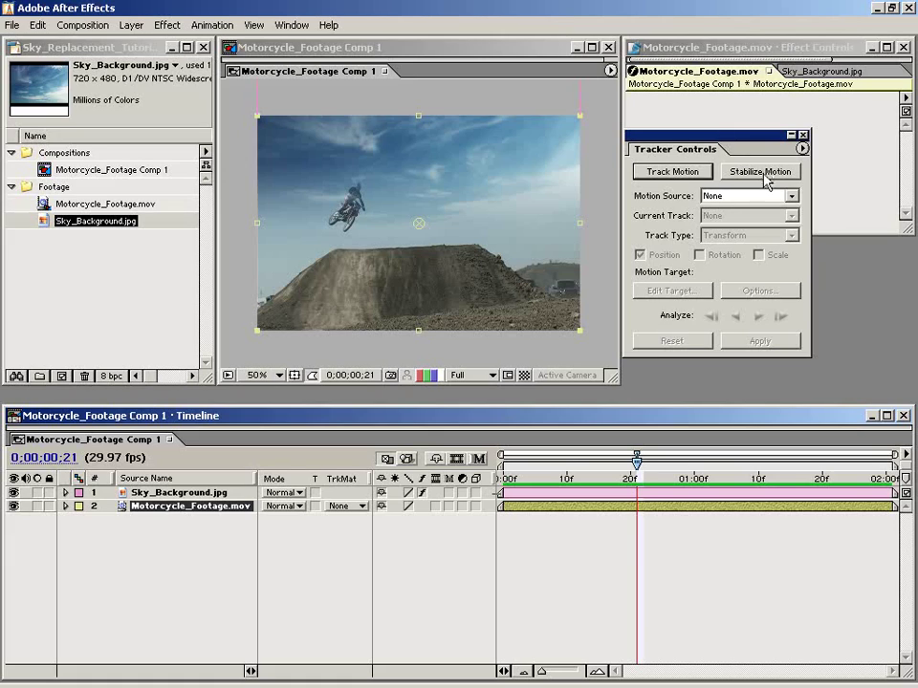
Start Track Motion on the footage layer and pan the Layer view at 100% to Track Point 1
{"action": "left_click", "coordinate": [672, 172]}
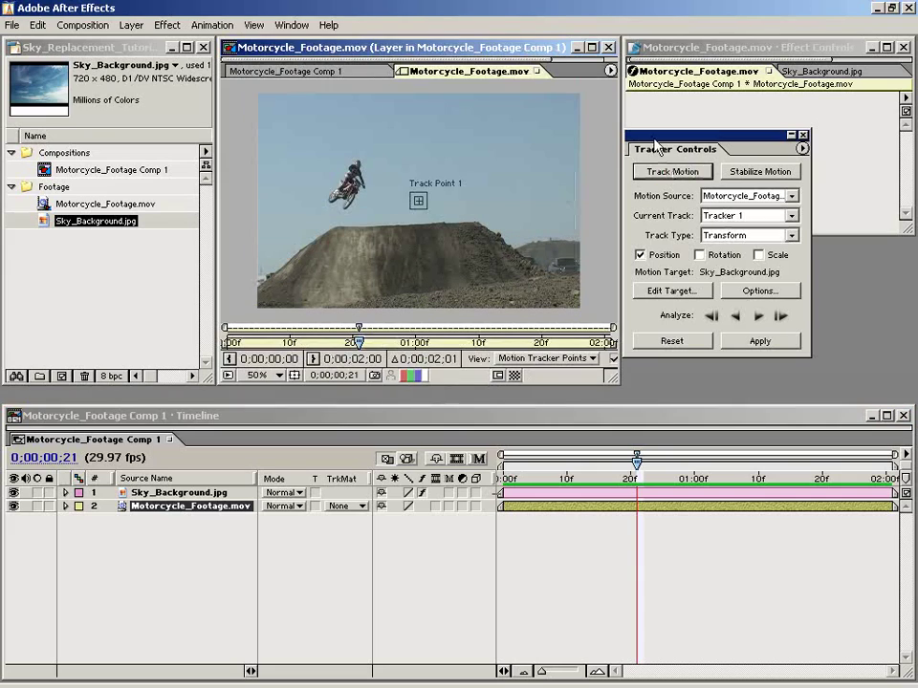
{"action": "left_click_drag", "start_coordinate": [650, 136], "coordinate": [692, 140]}
{"action": "left_click_drag", "start_coordinate": [475, 230], "coordinate": [442, 222]}
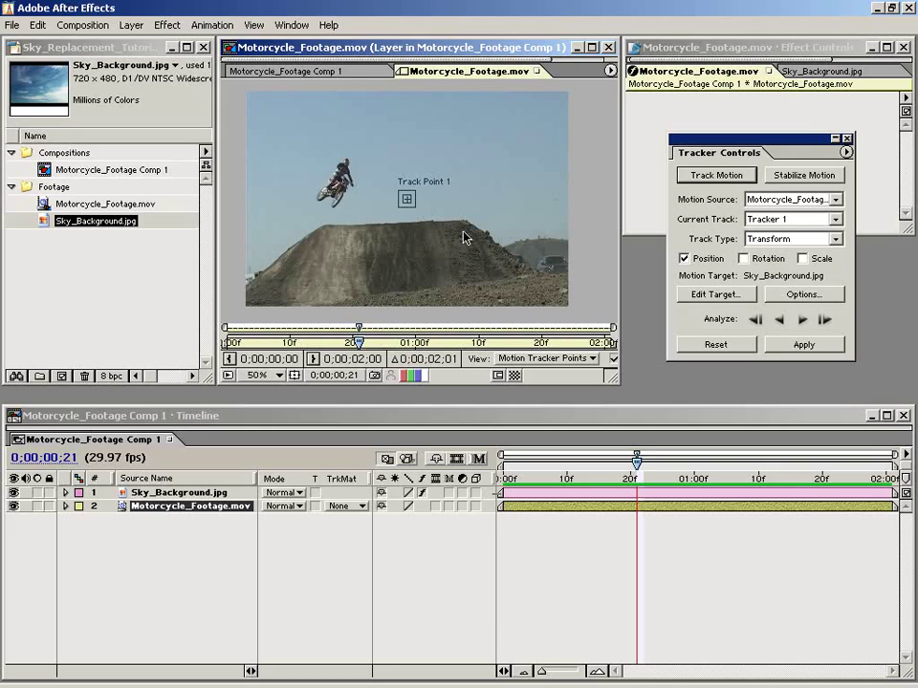
{"action": "left_click_drag", "start_coordinate": [461, 238], "coordinate": [446, 236]}
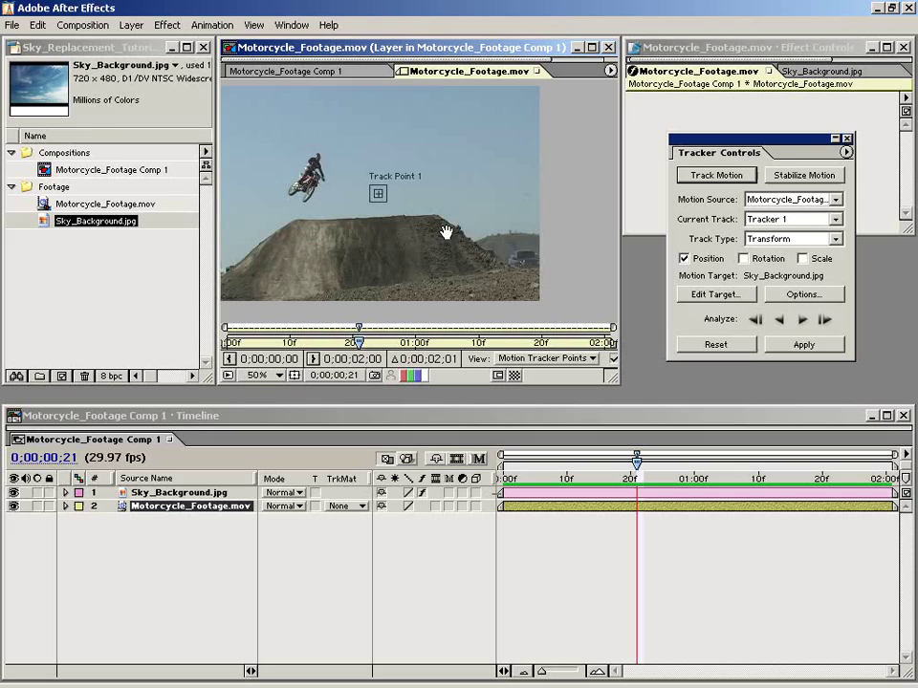
{"action": "key", "text": "period"}
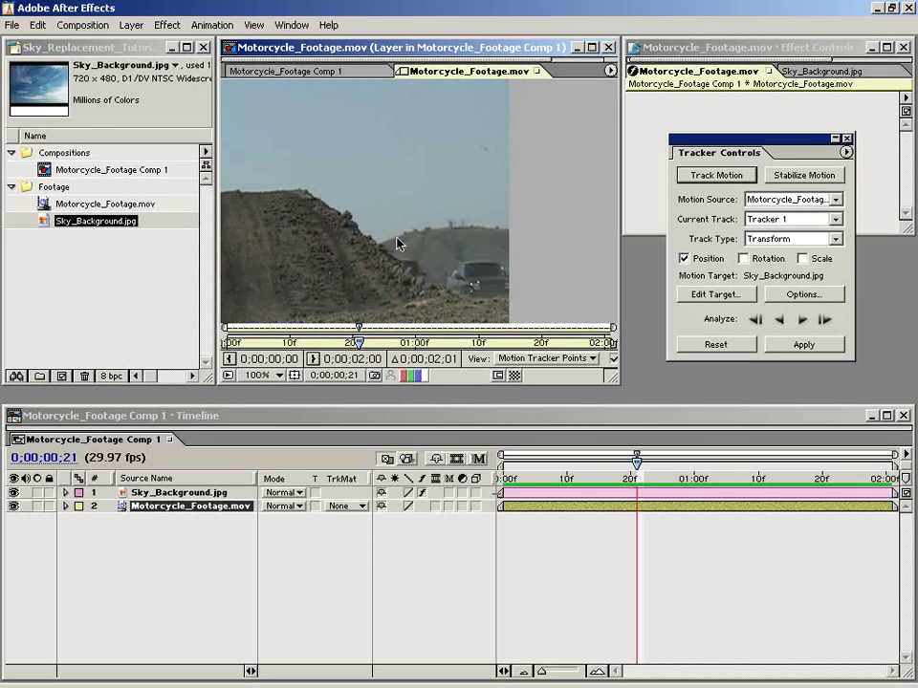
{"action": "left_click_drag", "start_coordinate": [334, 240], "coordinate": [388, 229]}
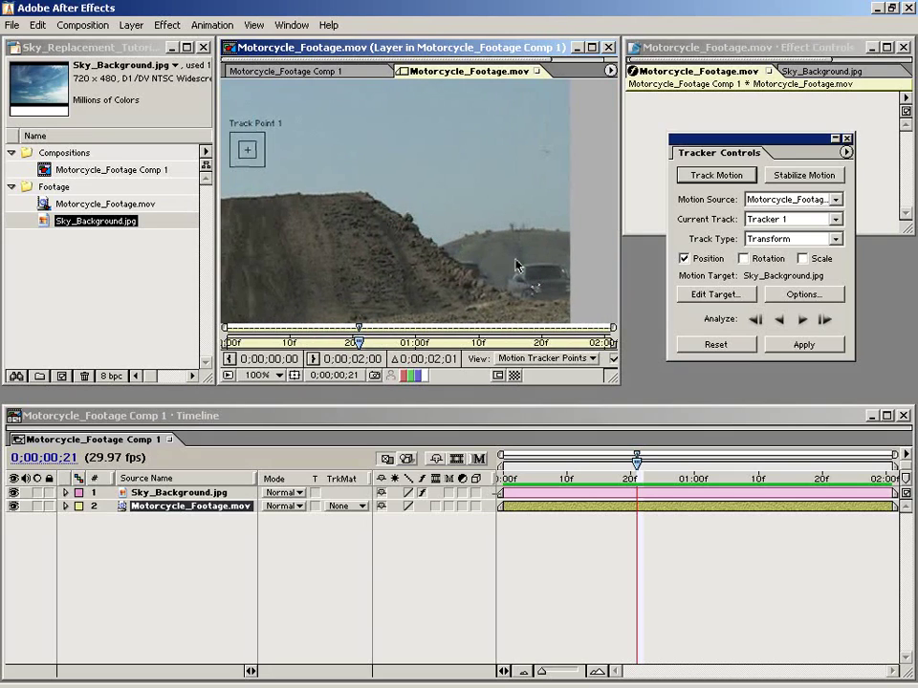
{"action": "left_click_drag", "start_coordinate": [317, 203], "coordinate": [385, 253]}
Zoom to 200% and 400% on Track Point 1 at the hill's edge, then zoom back out
{"action": "key", "text": "comma"}
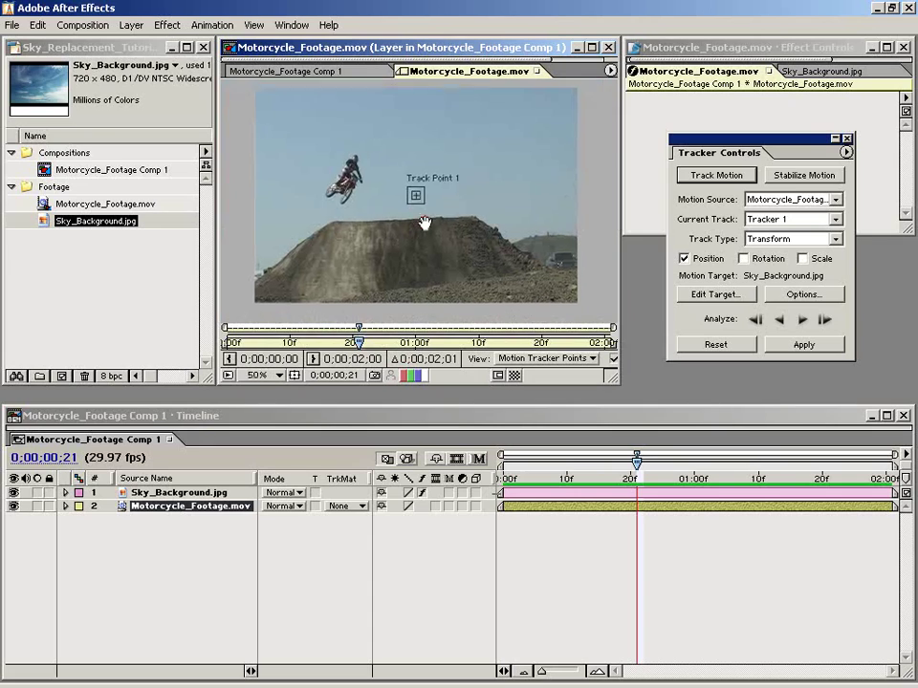
{"action": "left_click_drag", "start_coordinate": [421, 217], "coordinate": [350, 184]}
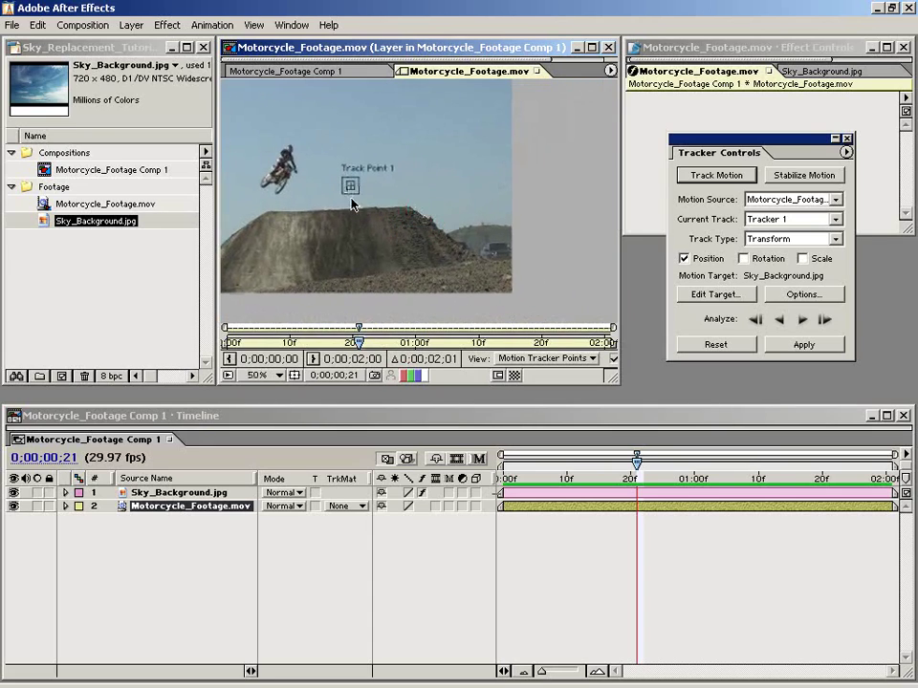
{"action": "key", "text": "period"}
{"action": "left_click_drag", "start_coordinate": [397, 226], "coordinate": [495, 238]}
{"action": "key", "text": "period"}
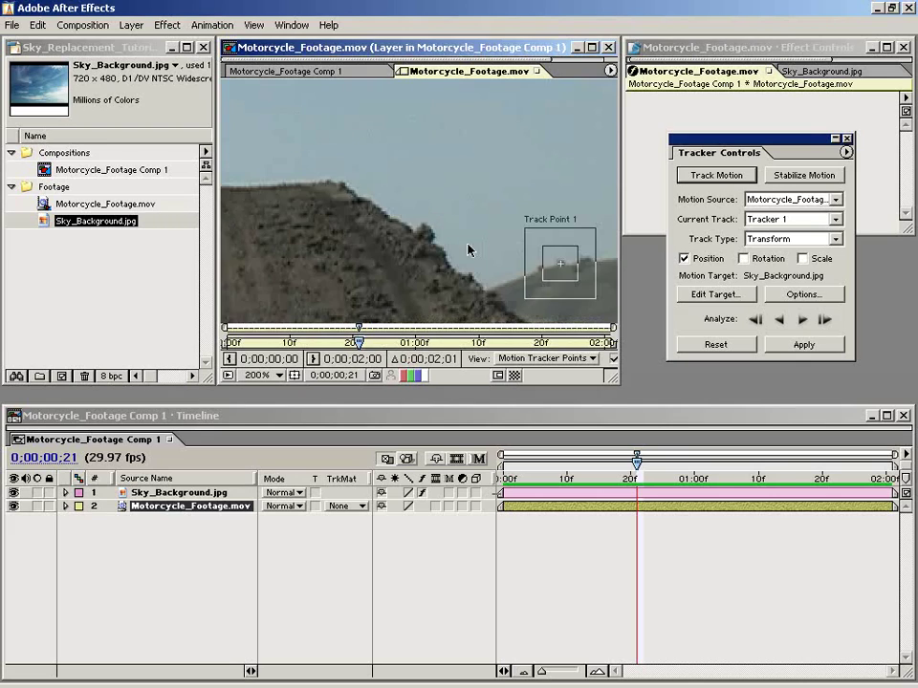
{"action": "key", "text": "period"}
{"action": "left_click_drag", "start_coordinate": [553, 297], "coordinate": [499, 243]}
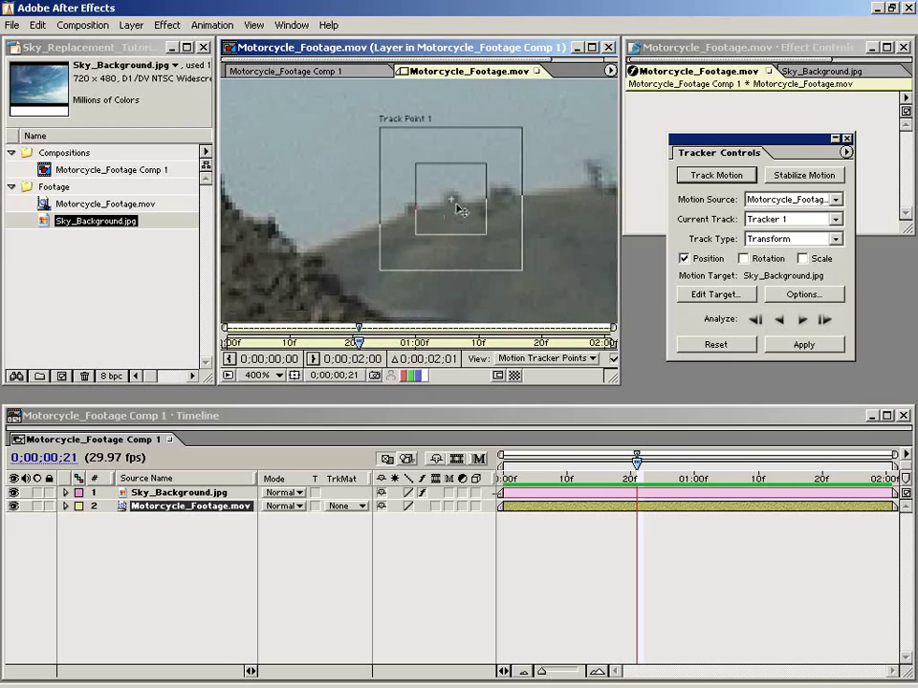
{"action": "key", "text": "comma"}
{"action": "key", "text": "comma"}
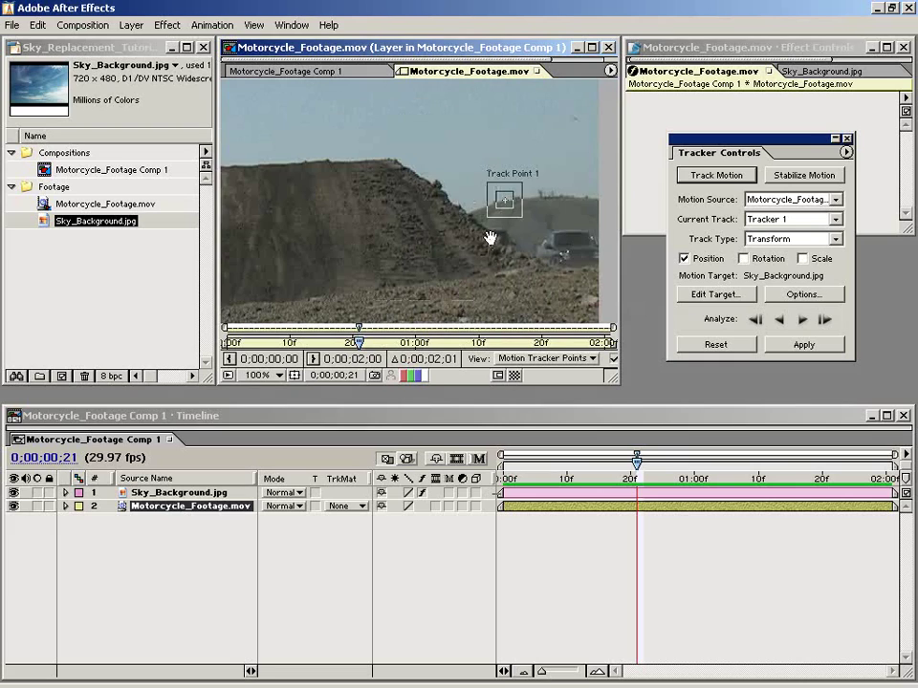
{"action": "key", "text": "comma"}
In Motion Tracker Options, keep the Luminance channel and leave Process Before Match off
{"action": "left_click", "coordinate": [815, 297]}
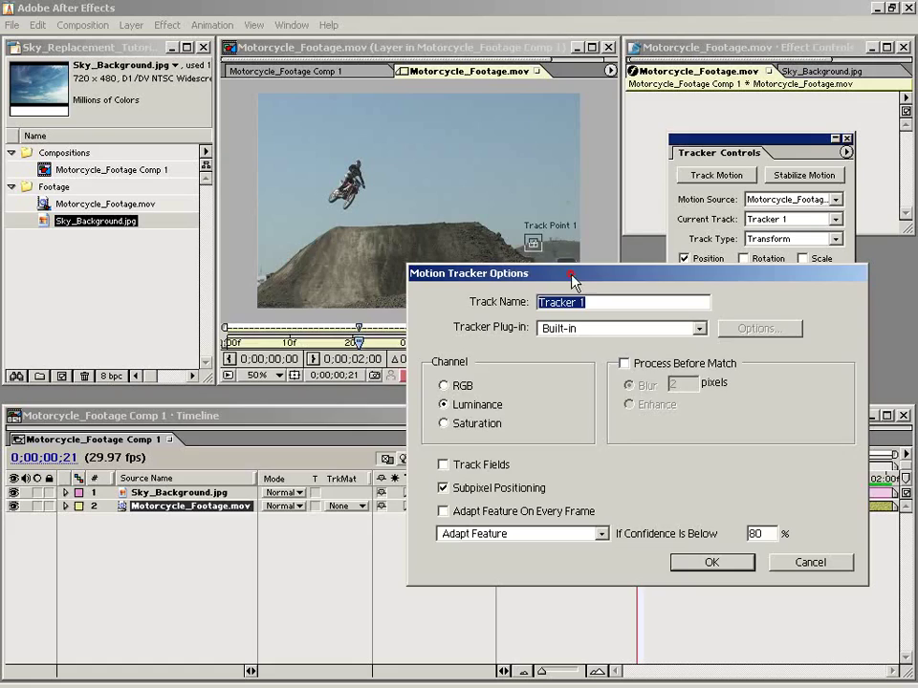
{"action": "left_click_drag", "start_coordinate": [571, 281], "coordinate": [335, 241]}
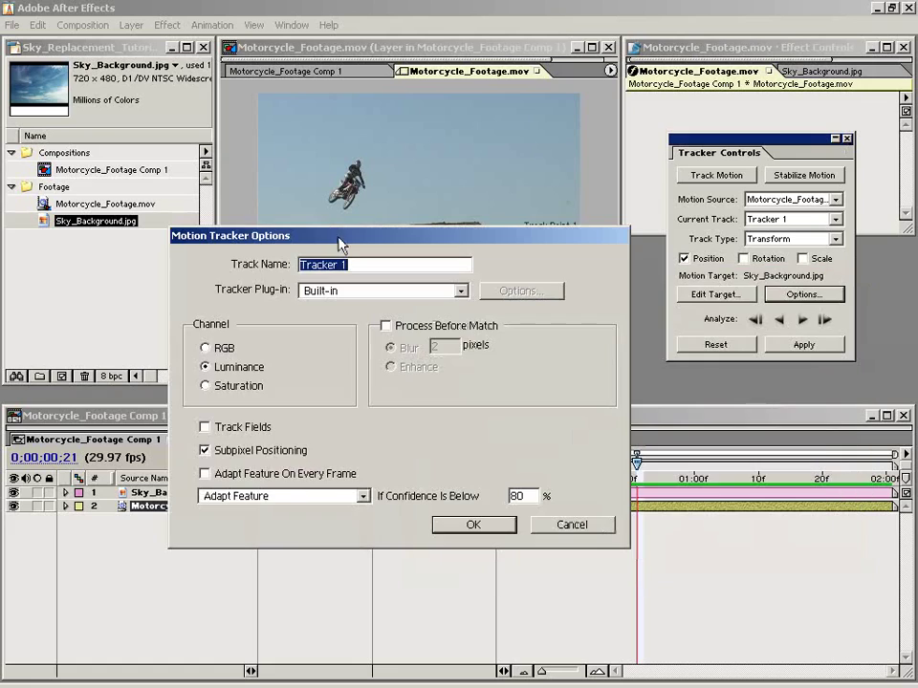
{"action": "left_click", "coordinate": [207, 368]}
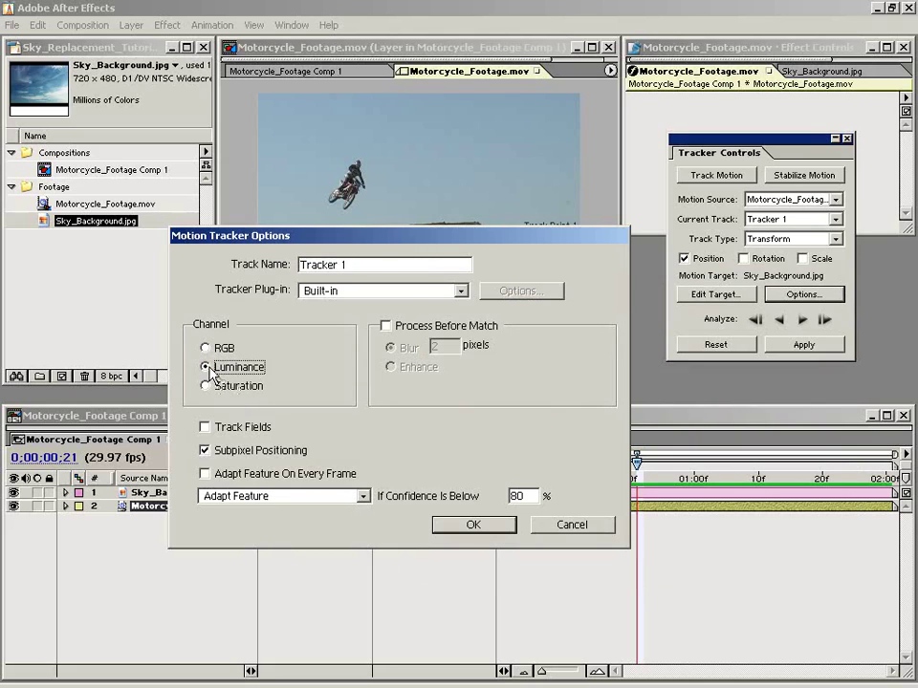
{"action": "left_click", "coordinate": [386, 326]}
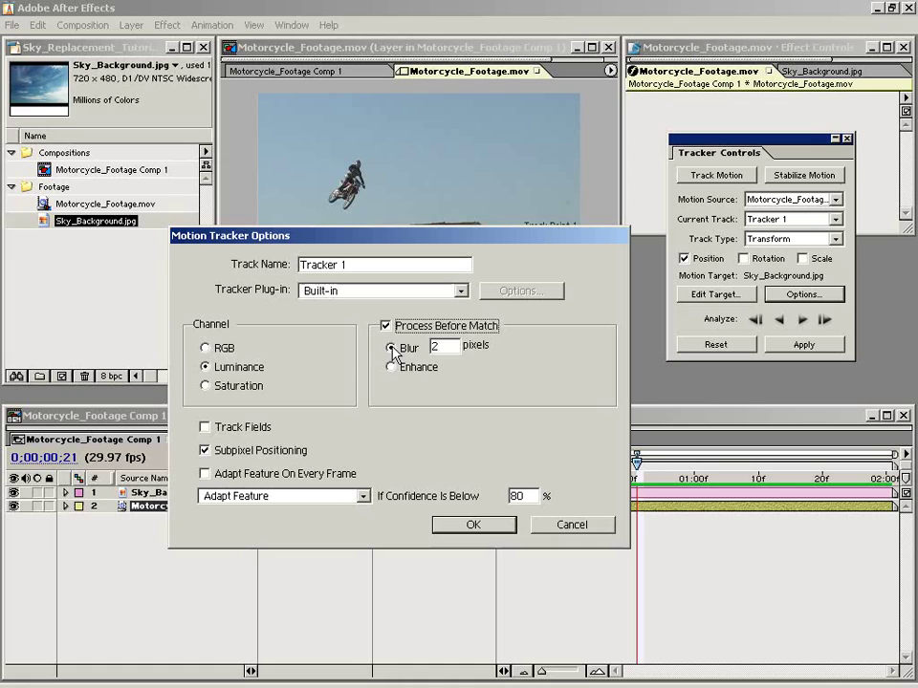
{"action": "left_click", "coordinate": [393, 350]}
{"action": "left_click", "coordinate": [390, 367]}
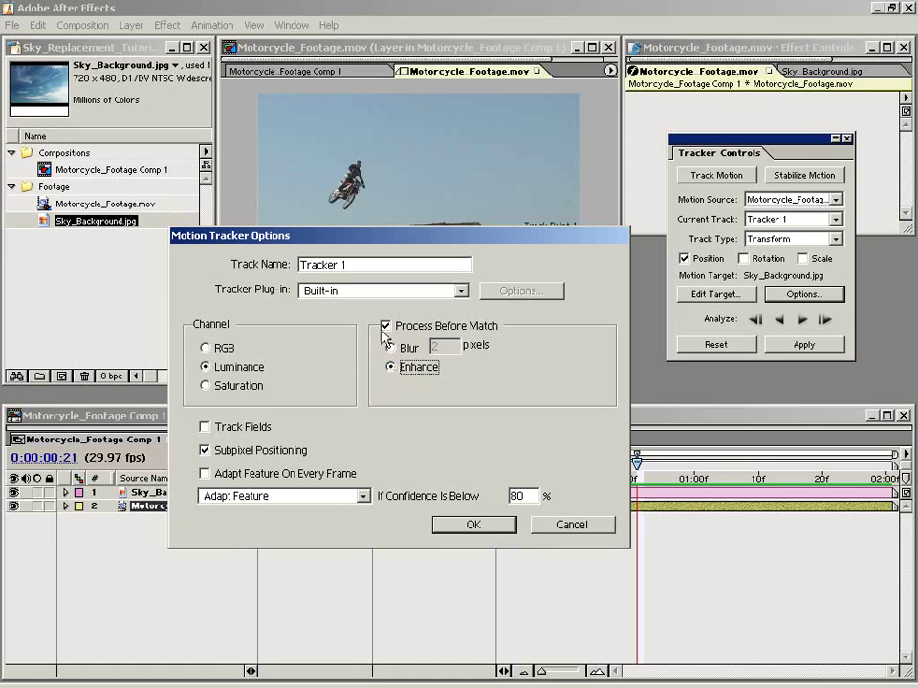
{"action": "left_click", "coordinate": [386, 326]}
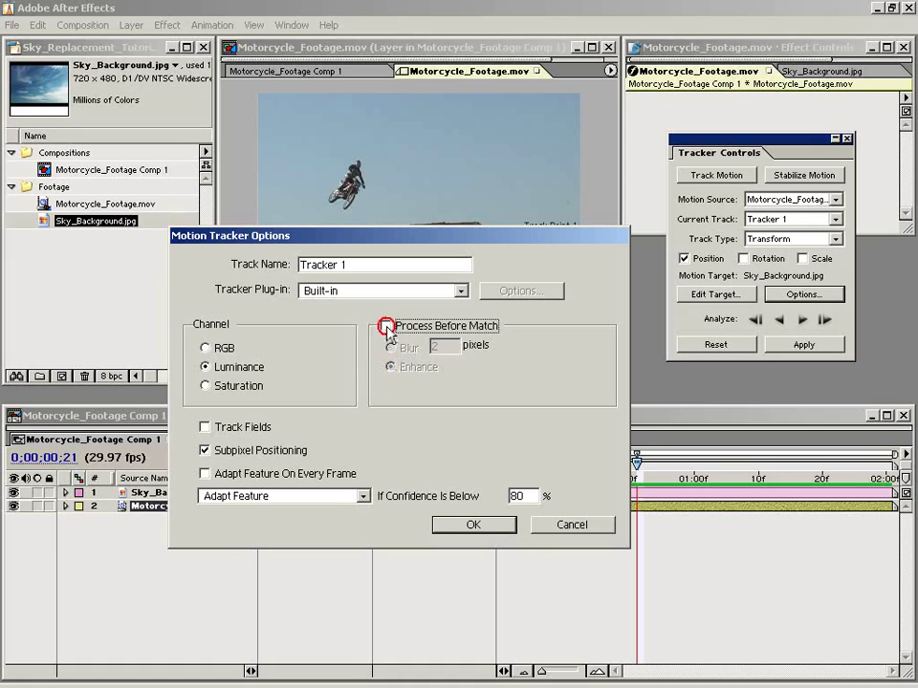
Leave Track Fields unchecked, keep Adapt Feature below 80% confidence, and confirm the options
{"action": "left_click", "coordinate": [205, 428]}
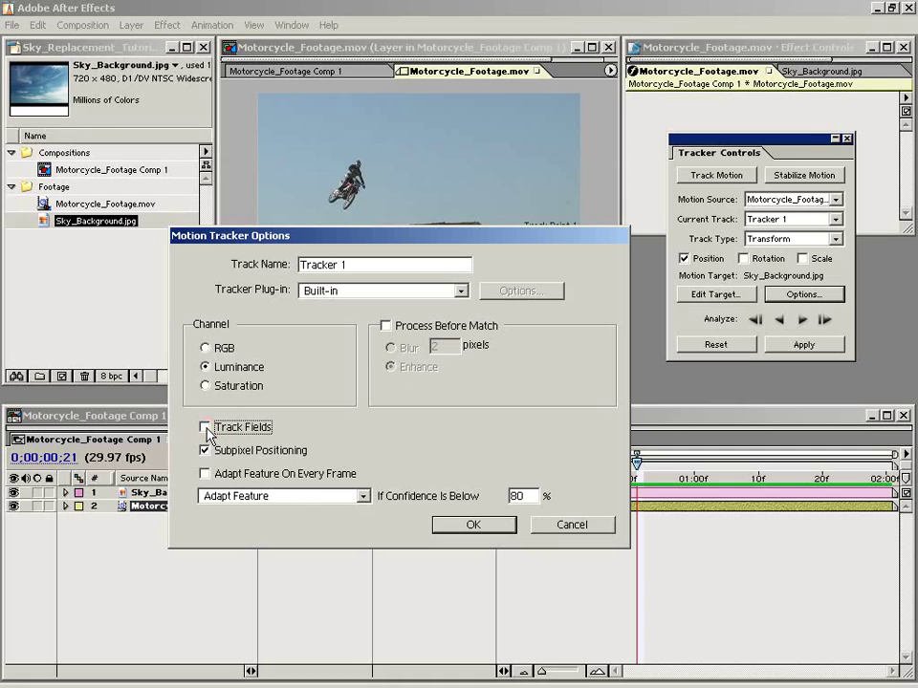
{"action": "left_click", "coordinate": [287, 496]}
{"action": "left_click", "coordinate": [262, 543]}
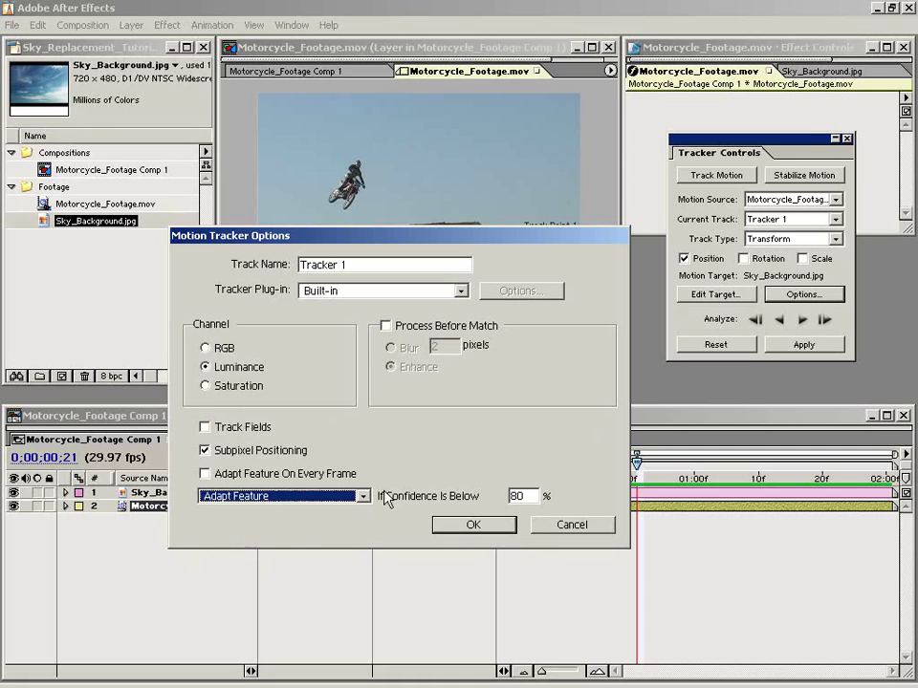
{"action": "left_click", "coordinate": [469, 528]}
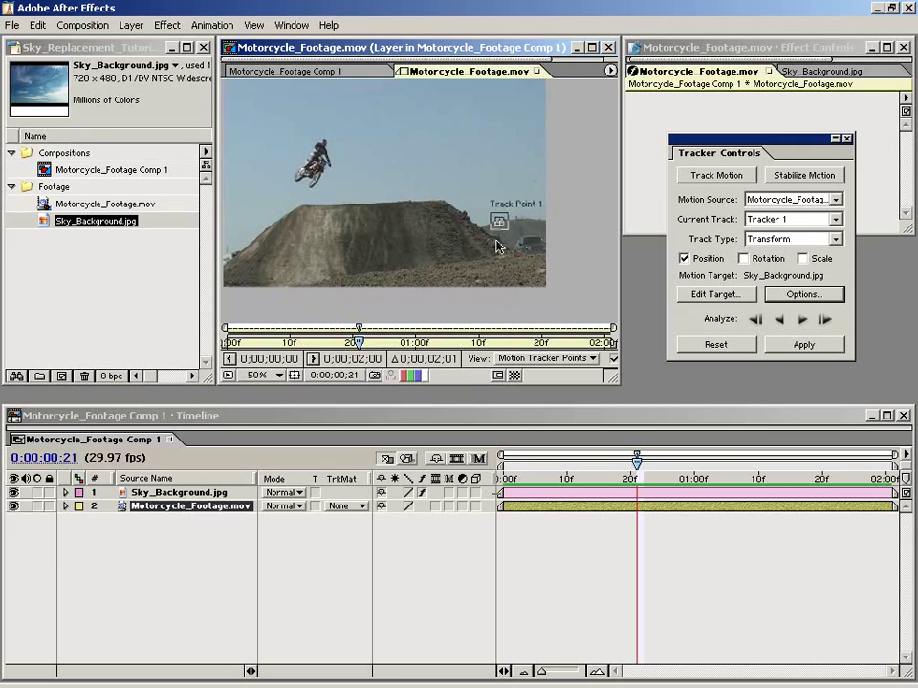
At frame 0;00;00;00, place Track Point 1 on the distant ridge edge
{"action": "key", "text": "period"}
{"action": "left_click", "coordinate": [489, 258]}
{"action": "left_click_drag", "start_coordinate": [489, 258], "coordinate": [371, 254]}
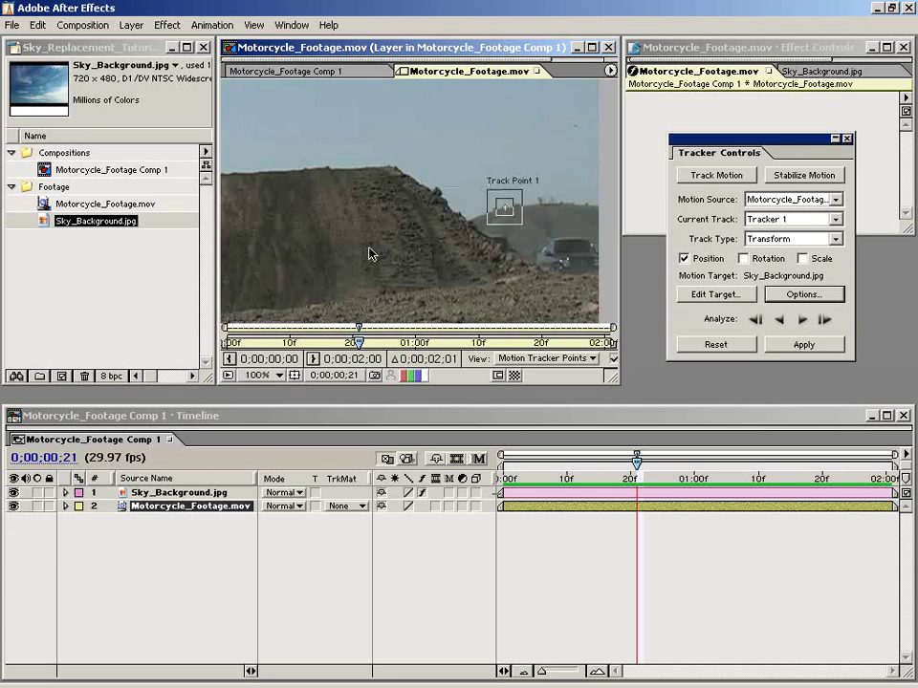
{"action": "key", "text": "comma"}
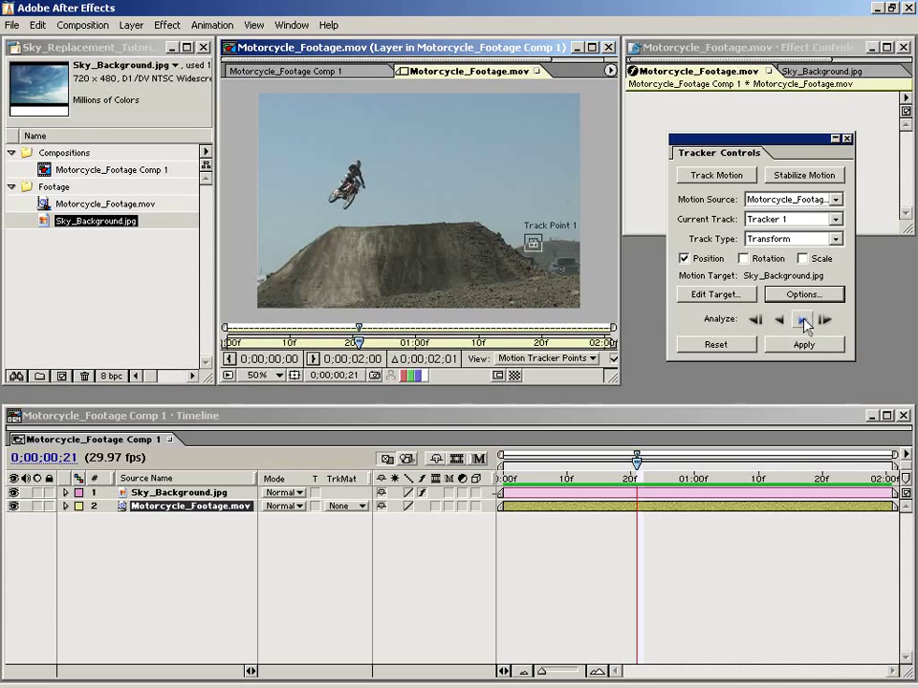
{"action": "left_click_drag", "start_coordinate": [638, 466], "coordinate": [501, 465]}
{"action": "key", "text": "period"}
{"action": "key", "text": "period"}
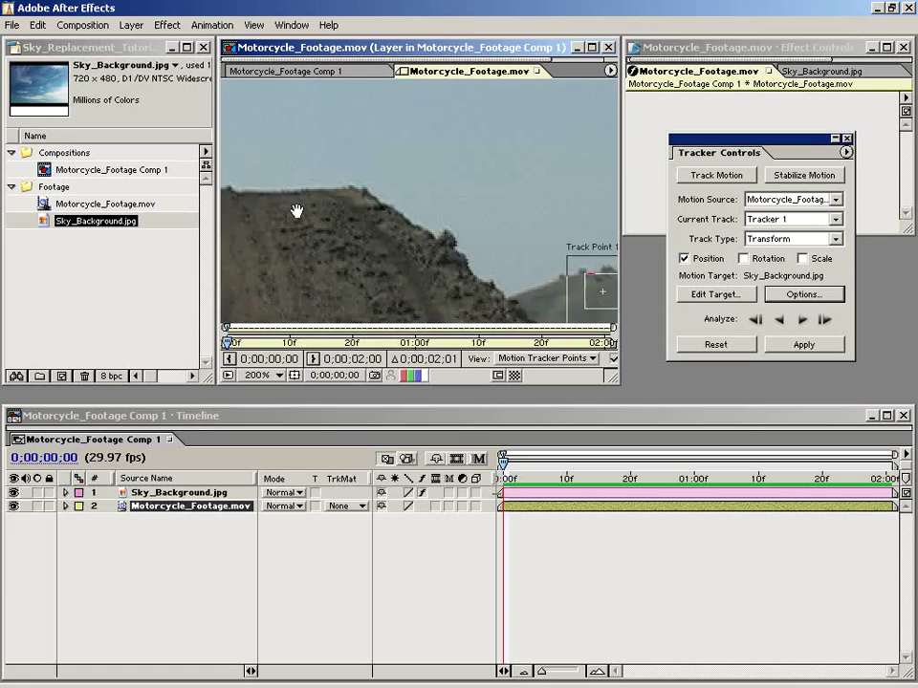
{"action": "left_click_drag", "start_coordinate": [470, 235], "coordinate": [452, 218]}
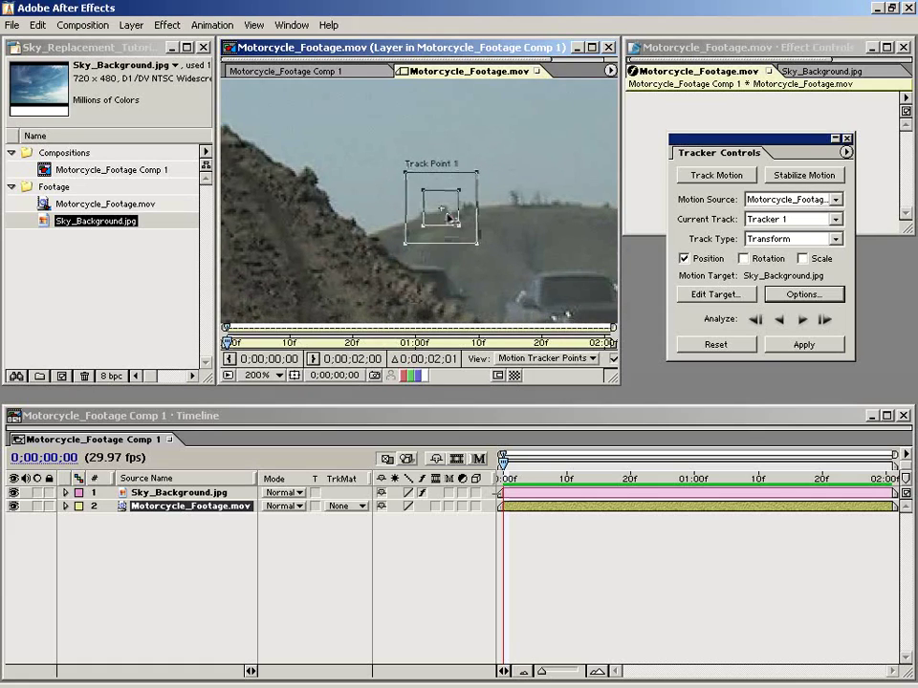
{"action": "key", "text": "comma"}
Analyze Track Point 1 forward through the 2-second clip and inspect the tracked path at frame 8
{"action": "left_click", "coordinate": [801, 320]}
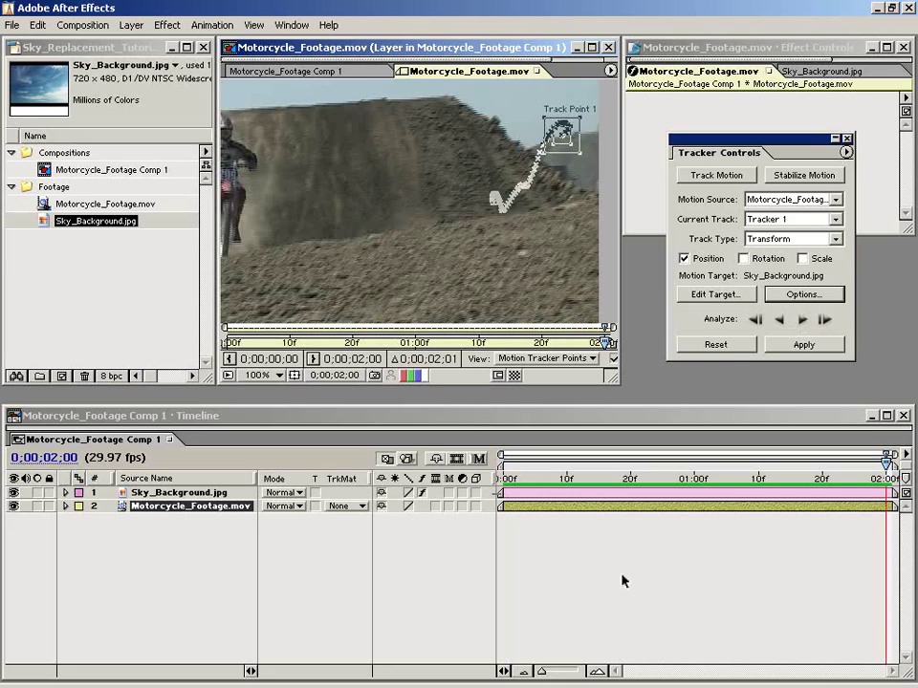
{"action": "key", "text": "period"}
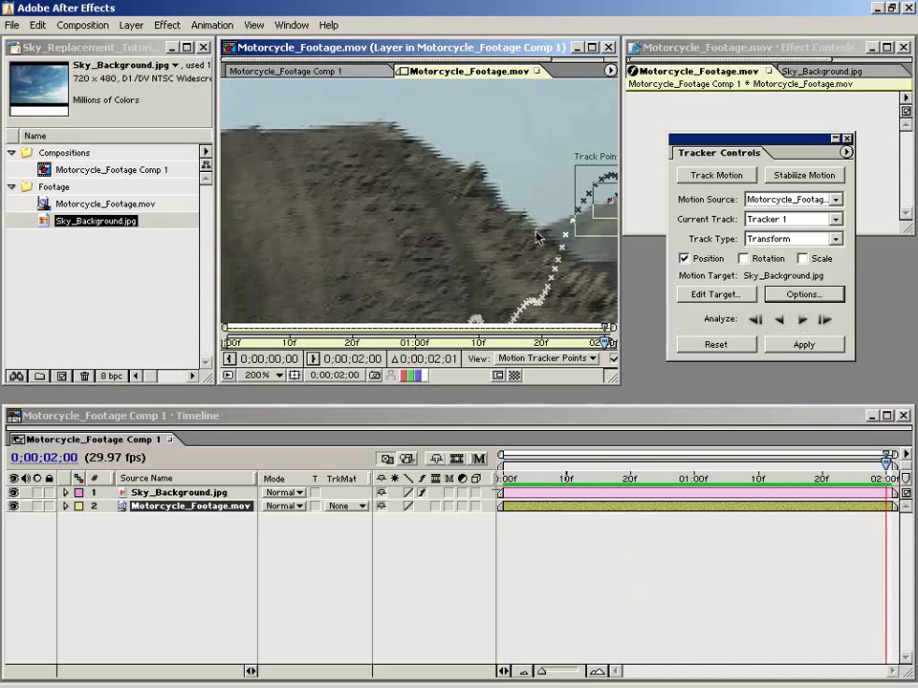
{"action": "left_click_drag", "start_coordinate": [537, 238], "coordinate": [445, 221]}
{"action": "left_click_drag", "start_coordinate": [884, 459], "coordinate": [554, 459]}
{"action": "key", "text": "comma"}
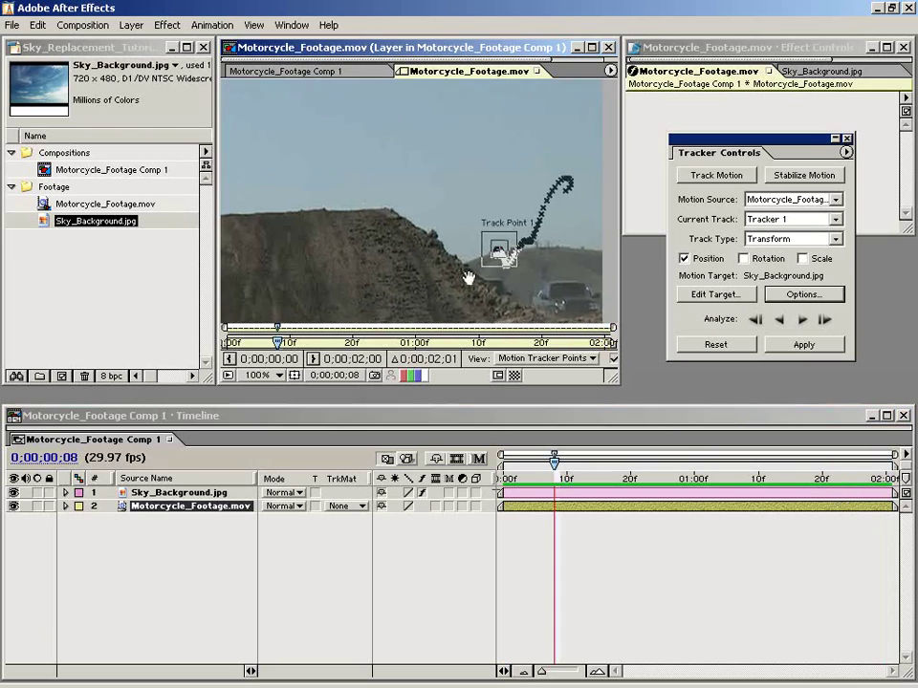
{"action": "key", "text": "comma"}
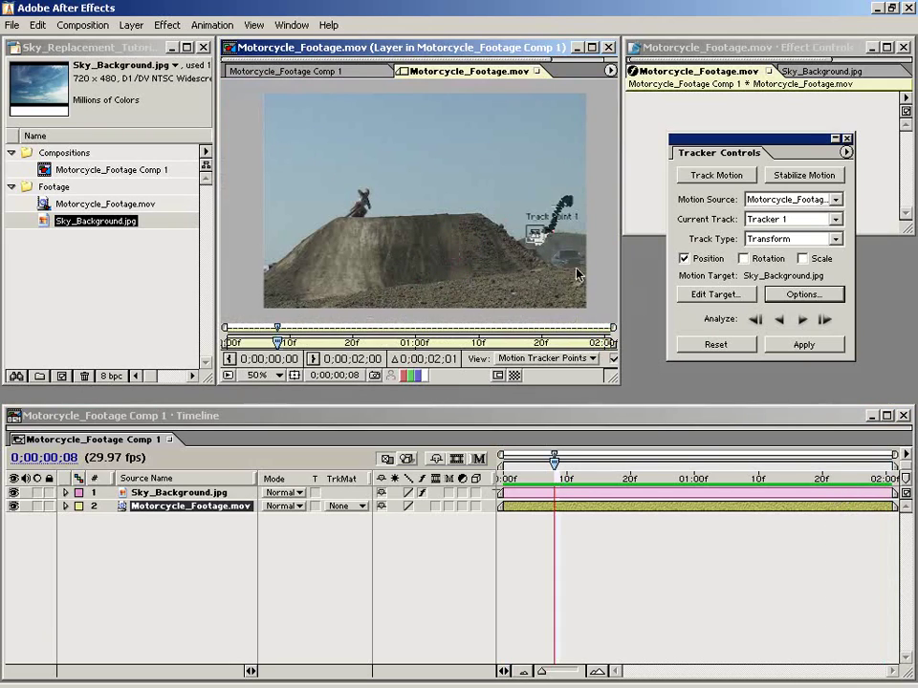
Apply Tracker 1's motion to Sky_Background.jpg in X and Y, then close the Layer window
{"action": "left_click_drag", "start_coordinate": [568, 486], "coordinate": [487, 491]}
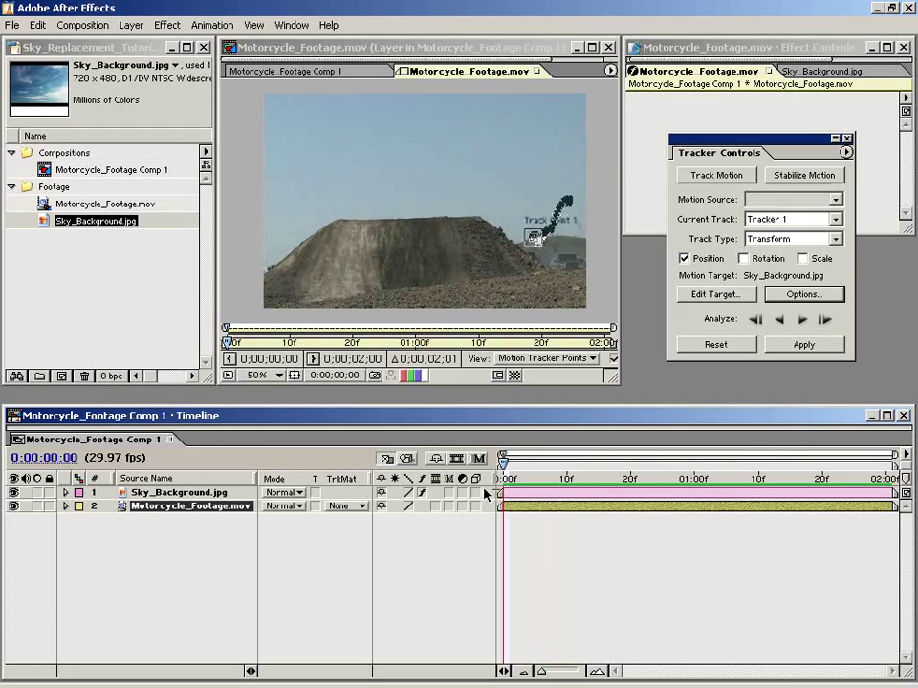
{"action": "left_click", "coordinate": [804, 343]}
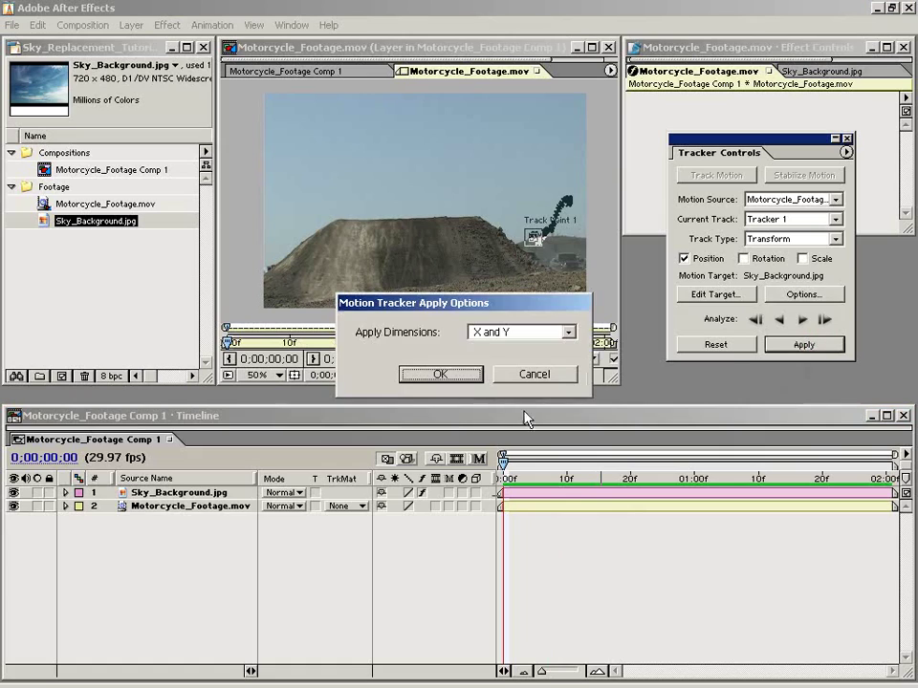
{"action": "left_click_drag", "start_coordinate": [434, 302], "coordinate": [396, 227]}
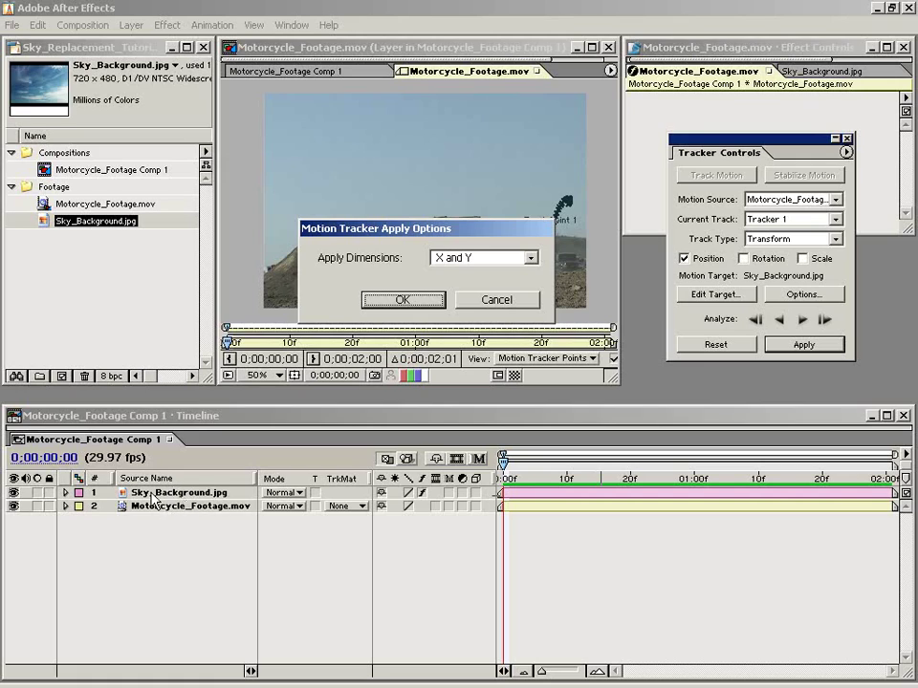
{"action": "left_click", "coordinate": [399, 300]}
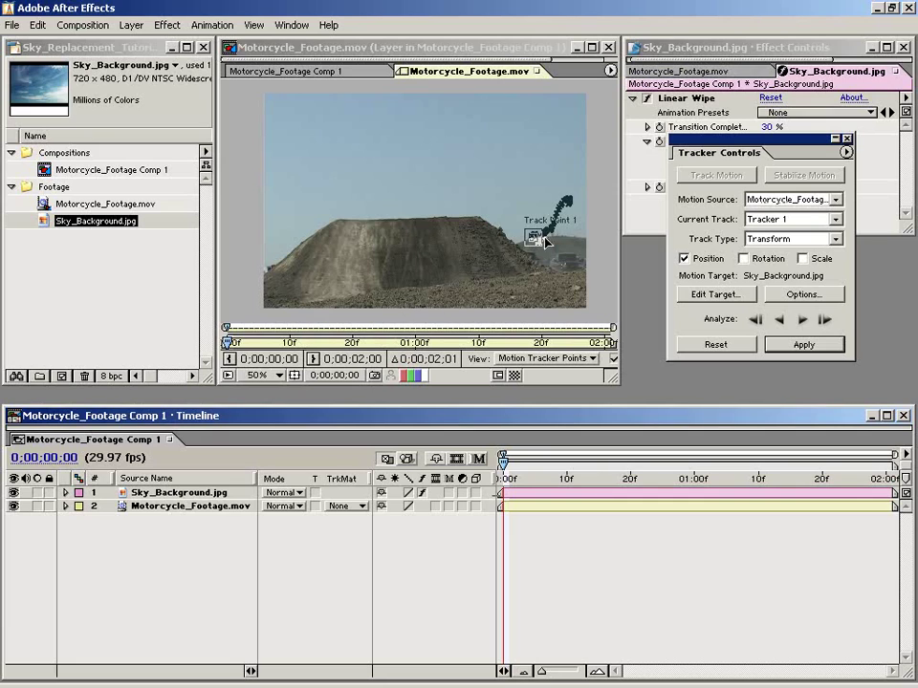
{"action": "left_click", "coordinate": [537, 71]}
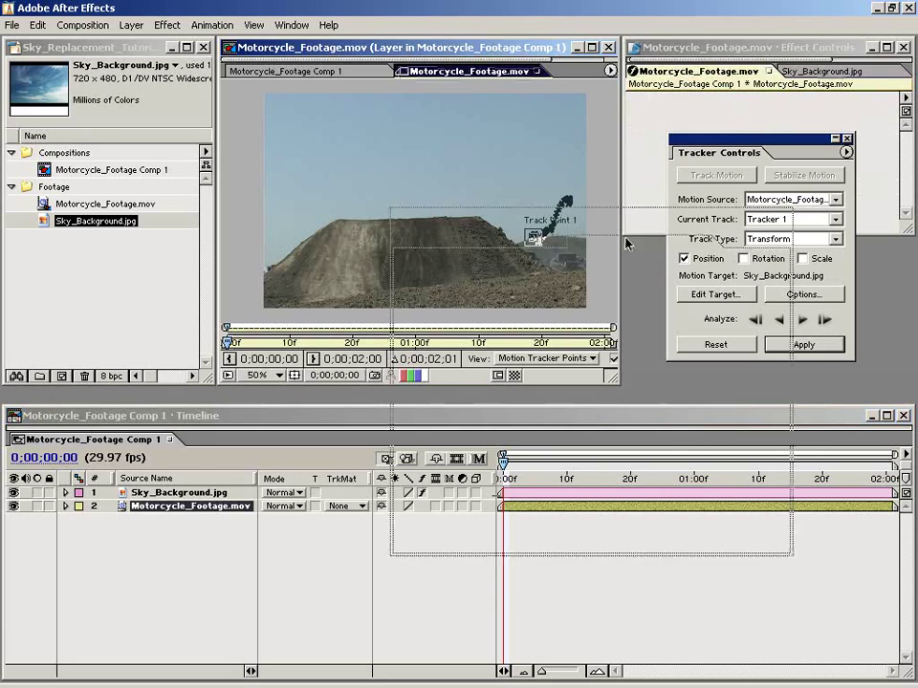
{"action": "left_click_drag", "start_coordinate": [654, 276], "coordinate": [398, 142]}
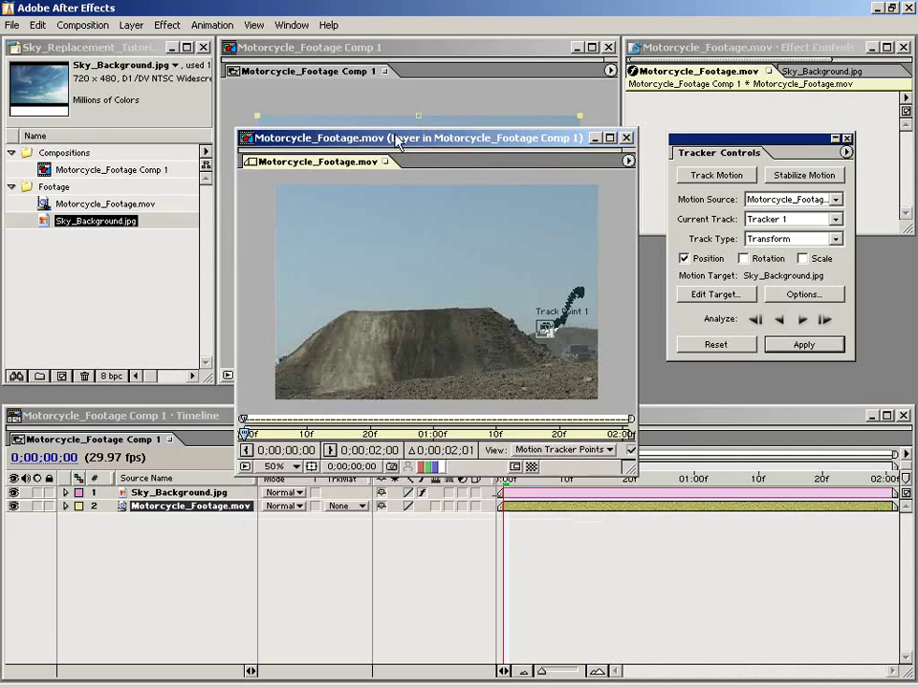
At frame 12, reveal the sky layer's Transform properties and offset its anchor point horizontally
{"action": "left_click", "coordinate": [627, 139]}
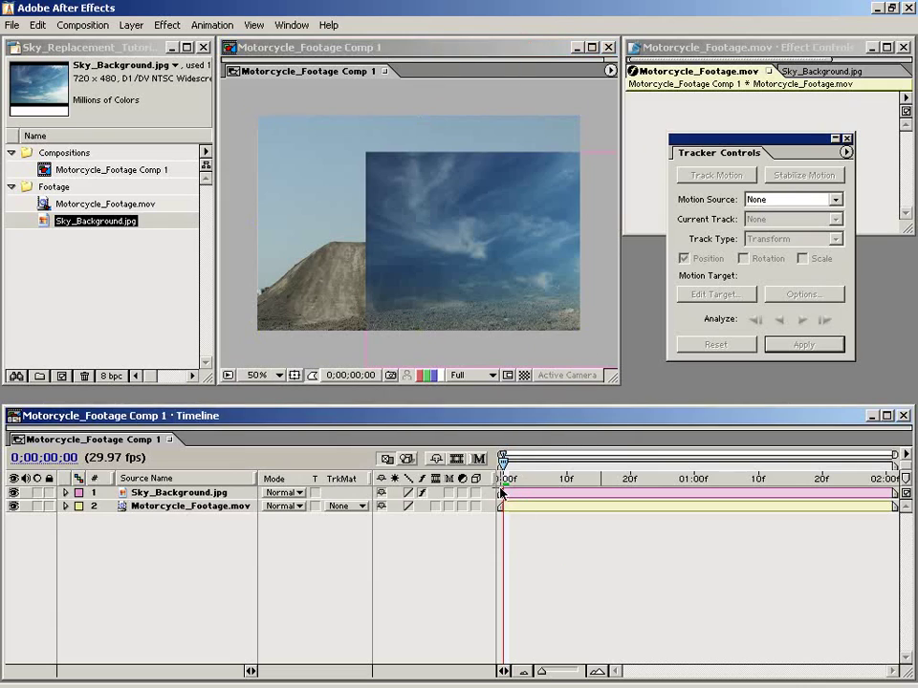
{"action": "mouse_move", "coordinate": [504, 476]}
{"action": "left_mouse_down"}
{"action": "mouse_move", "coordinate": [831, 478]}
{"action": "mouse_move", "coordinate": [859, 469]}
{"action": "mouse_move", "coordinate": [530, 486]}
{"action": "mouse_move", "coordinate": [877, 488]}
{"action": "mouse_move", "coordinate": [502, 508]}
{"action": "mouse_move", "coordinate": [502, 537]}
{"action": "left_mouse_up"}
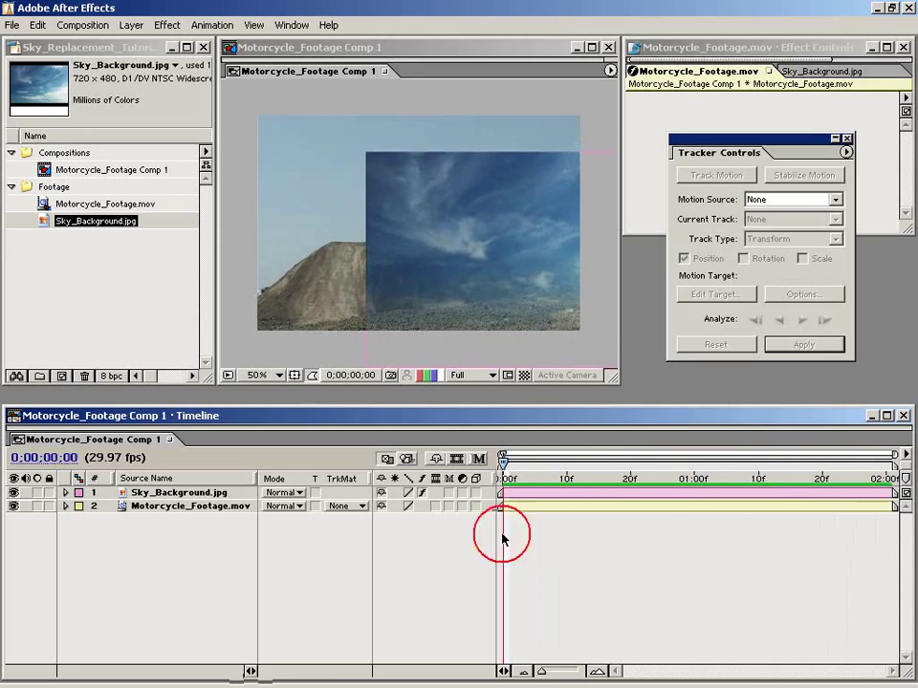
{"action": "left_click", "coordinate": [66, 494]}
{"action": "left_click", "coordinate": [79, 520]}
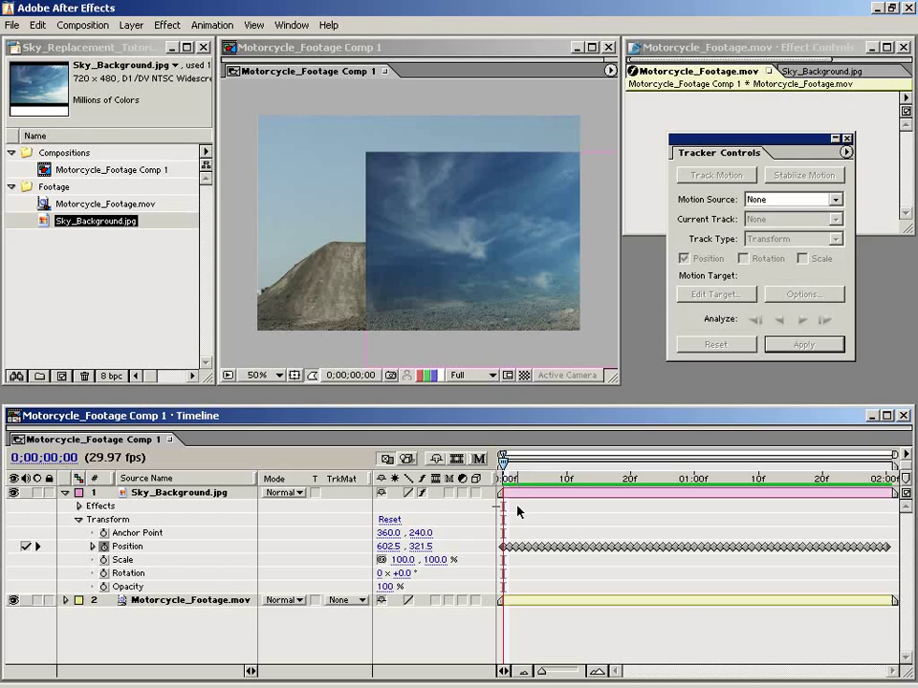
{"action": "left_click_drag", "start_coordinate": [389, 533], "coordinate": [487, 511]}
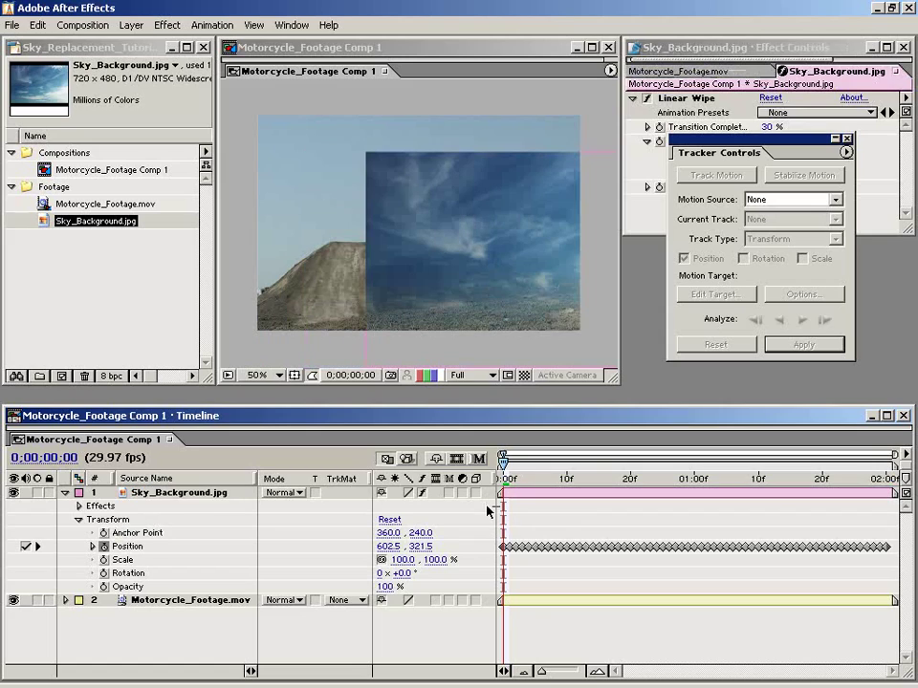
Shift all sky Position keyframes up and left so clouds fill the top, reaching 420.9, -4.9
{"action": "left_click", "coordinate": [127, 547]}
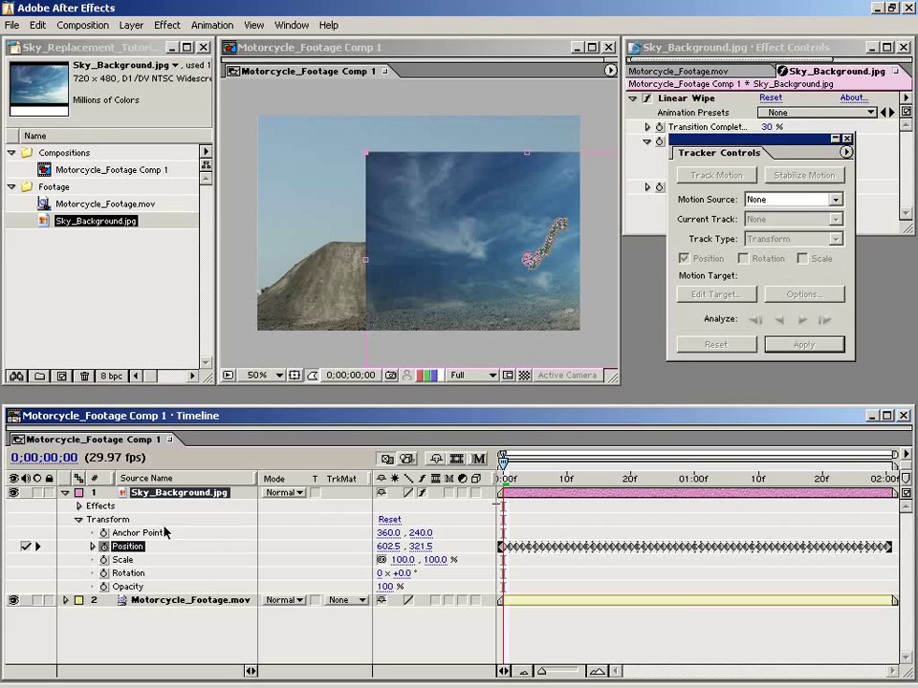
{"action": "left_click_drag", "start_coordinate": [575, 292], "coordinate": [474, 241]}
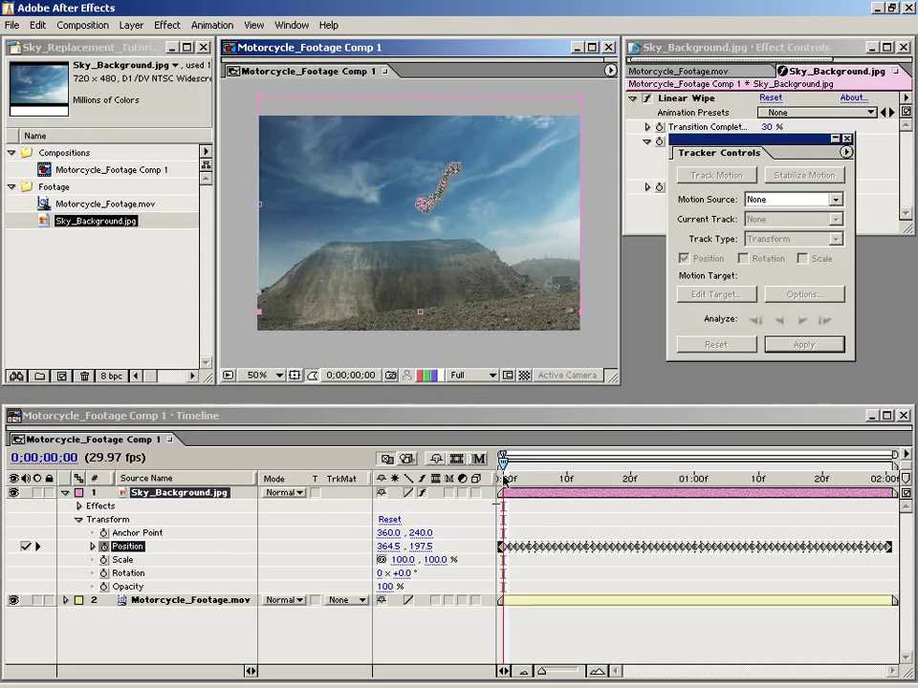
{"action": "left_click_drag", "start_coordinate": [503, 480], "coordinate": [560, 498]}
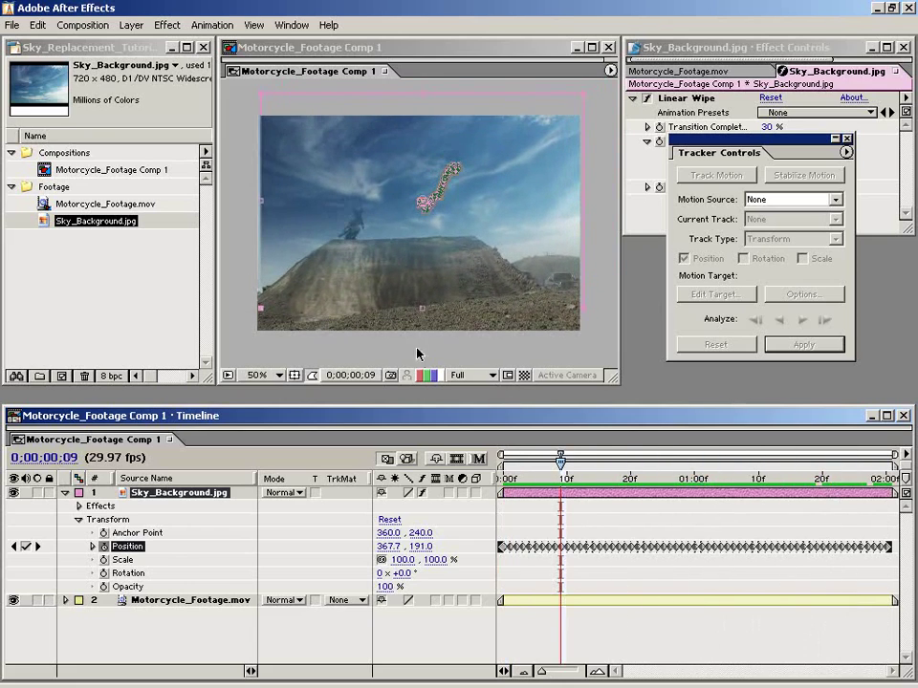
{"action": "left_click", "coordinate": [572, 232]}
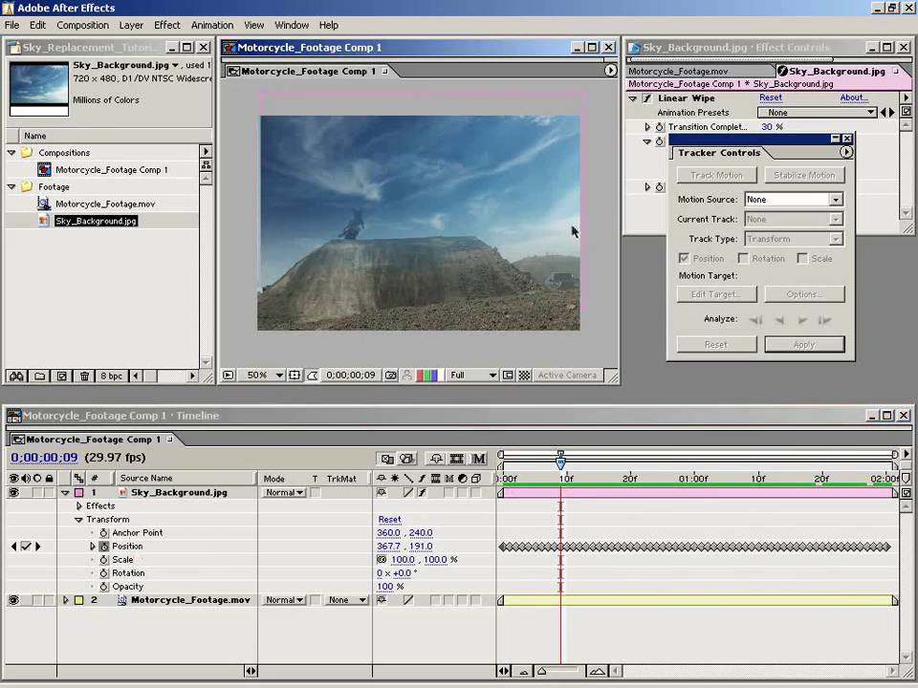
{"action": "left_click", "coordinate": [522, 250]}
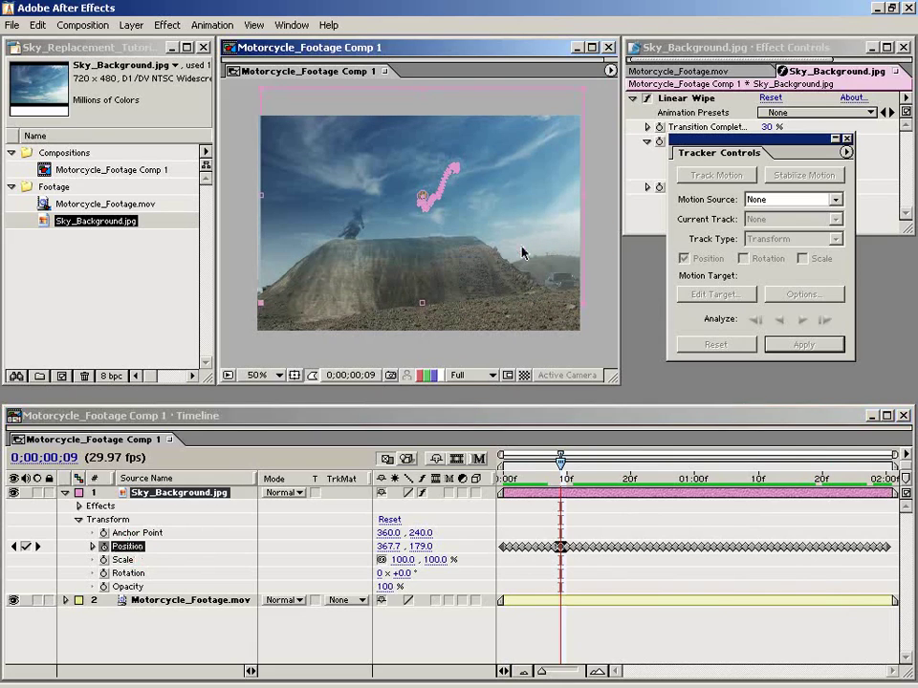
{"action": "left_click", "coordinate": [100, 547]}
{"action": "left_click_drag", "start_coordinate": [491, 259], "coordinate": [488, 216]}
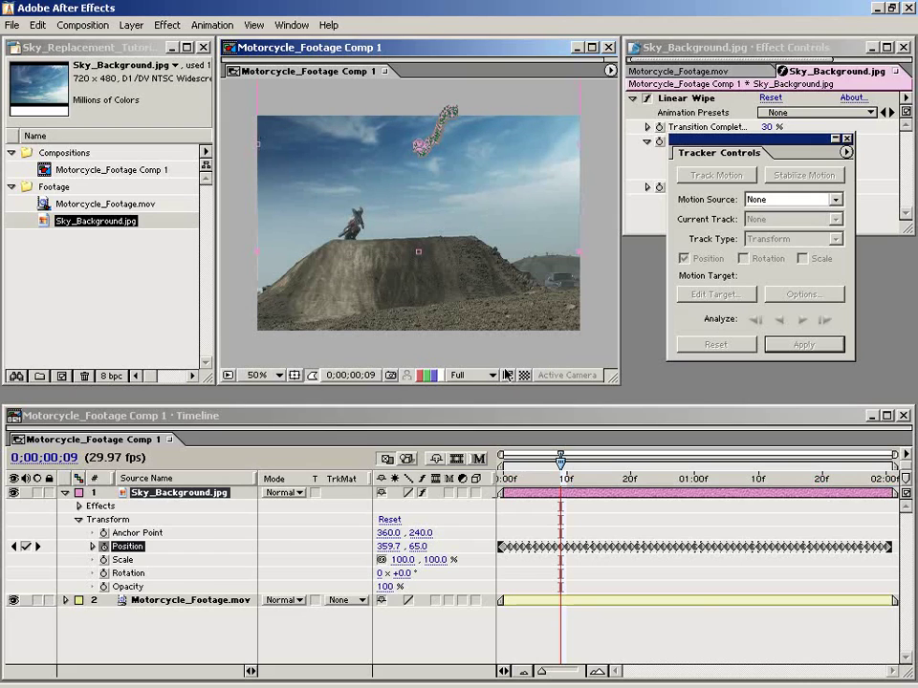
{"action": "left_click", "coordinate": [579, 600]}
At 0;00;01;20, scale Sky_Background.jpg up to 121% so the sky covers the late frames
{"action": "left_click_drag", "start_coordinate": [563, 473], "coordinate": [823, 472]}
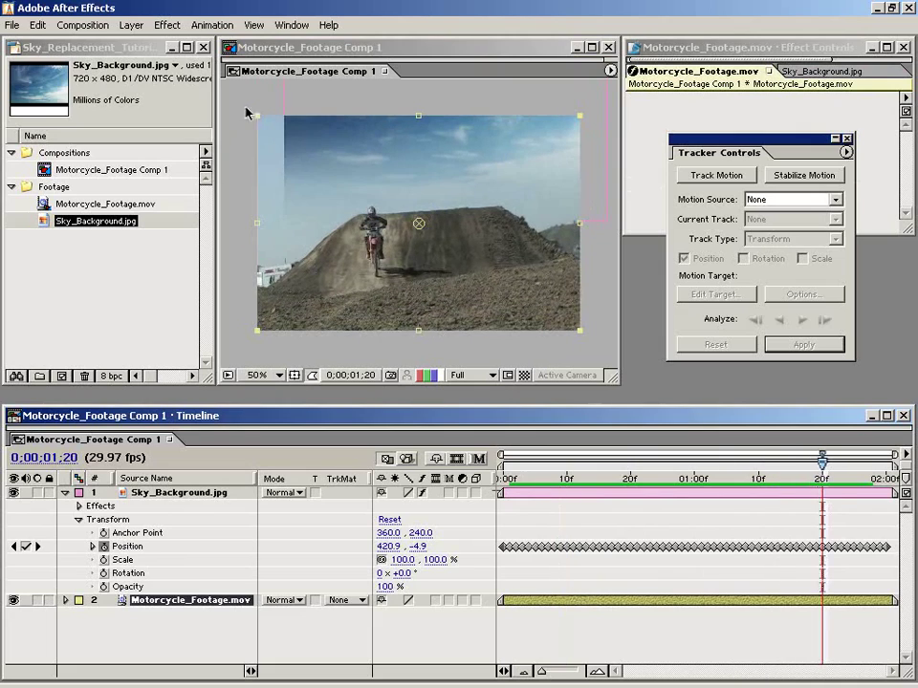
{"action": "key", "text": "comma"}
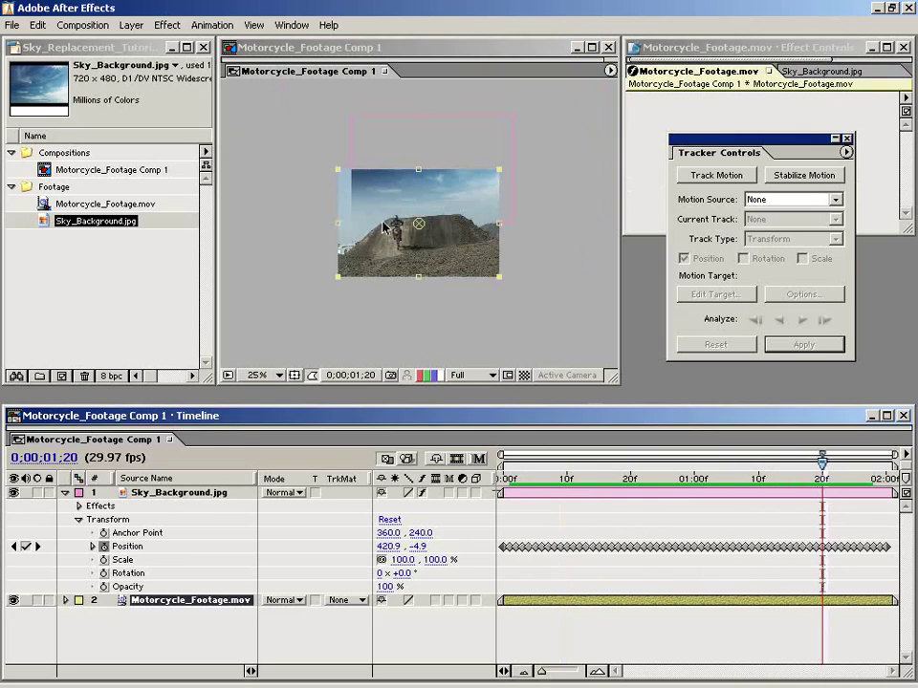
{"action": "left_click", "coordinate": [512, 279]}
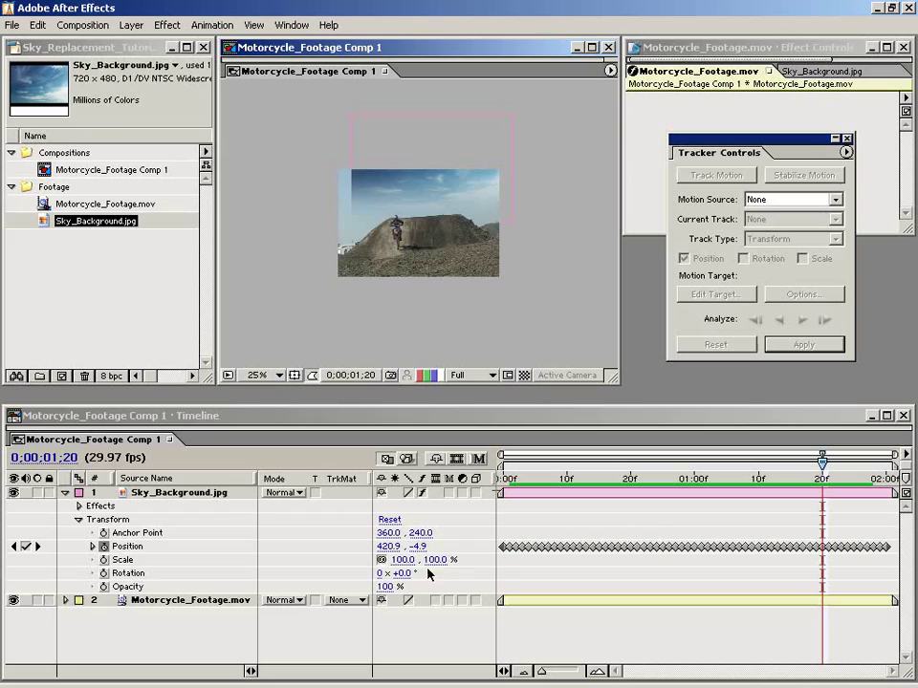
{"action": "left_click_drag", "start_coordinate": [436, 564], "coordinate": [447, 551]}
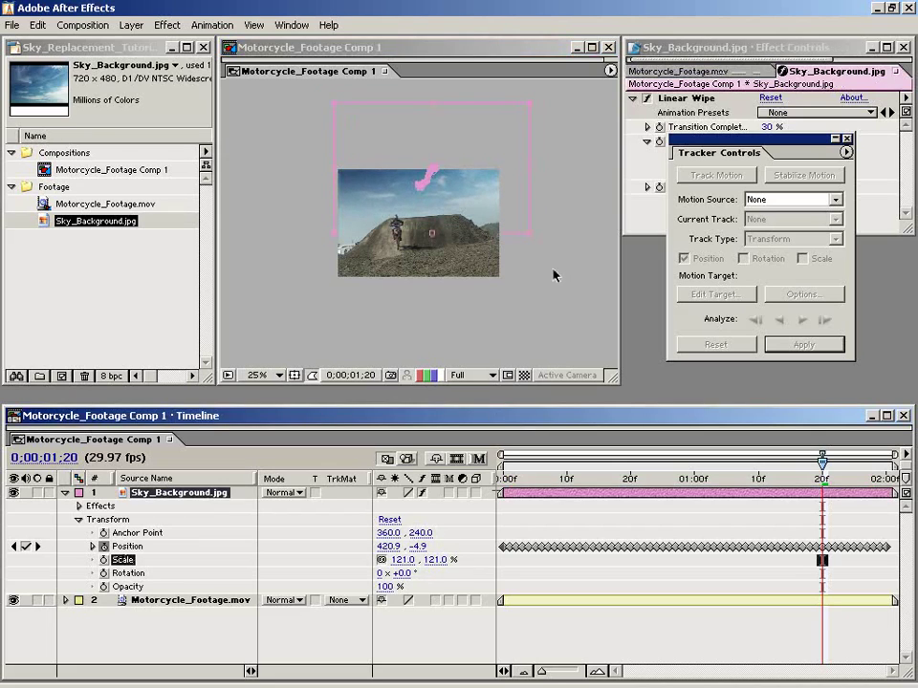
{"action": "key", "text": "period"}
{"action": "left_click_drag", "start_coordinate": [504, 487], "coordinate": [723, 480]}
Go to frame 0;00;00;19 and zoom to 100%, centred on the airborne rider
{"action": "key", "text": "ctrl+grave"}
{"action": "key", "text": "j"}
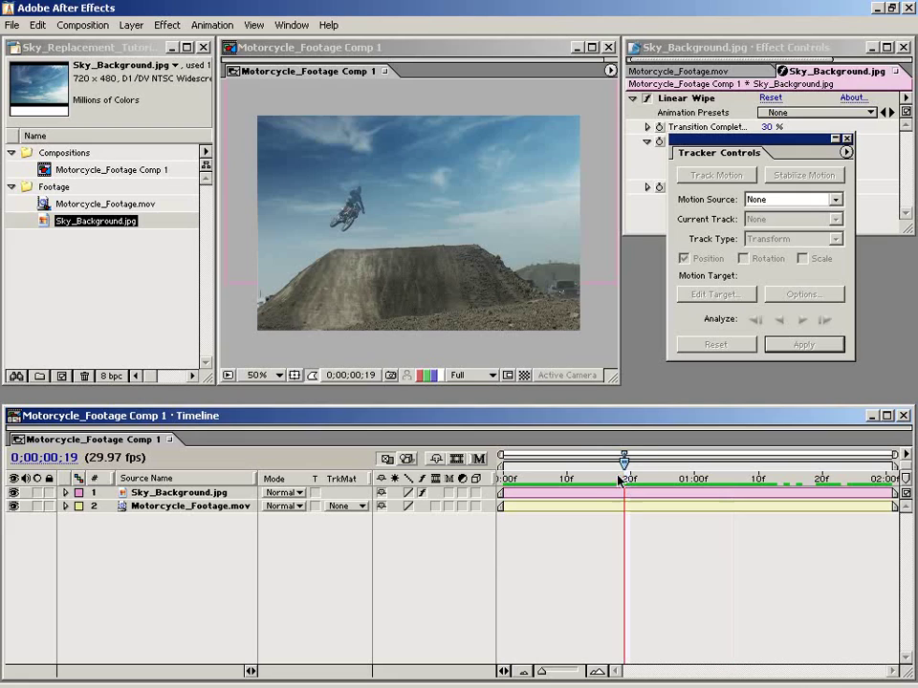
{"action": "key", "text": "period"}
{"action": "left_click_drag", "start_coordinate": [306, 218], "coordinate": [373, 229]}
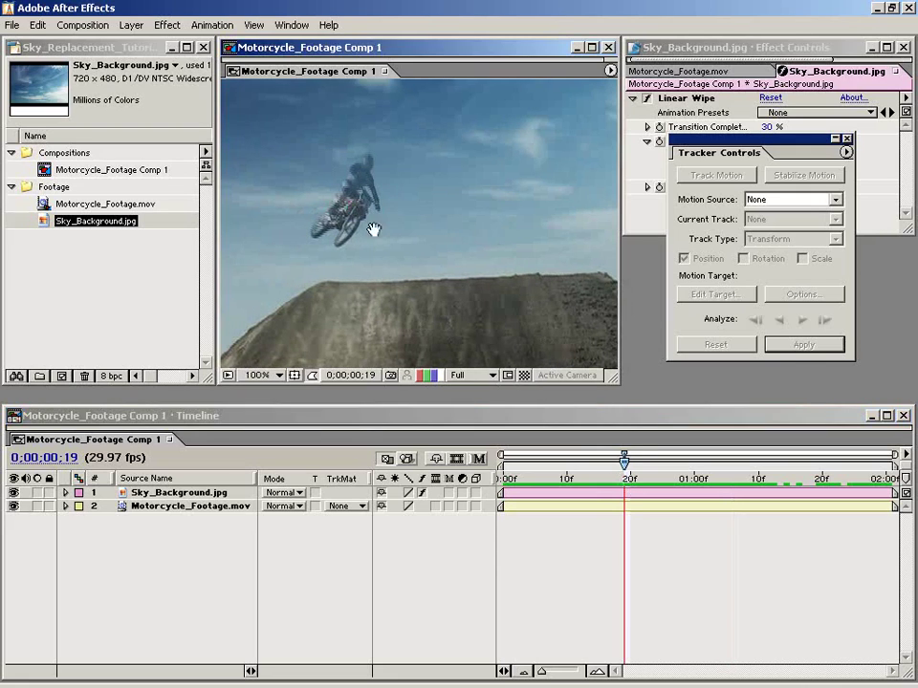
Compare with and without the sky at 50% zoom, then leave Sky_Background.jpg hidden
{"action": "left_click", "coordinate": [14, 492]}
{"action": "left_click", "coordinate": [13, 492]}
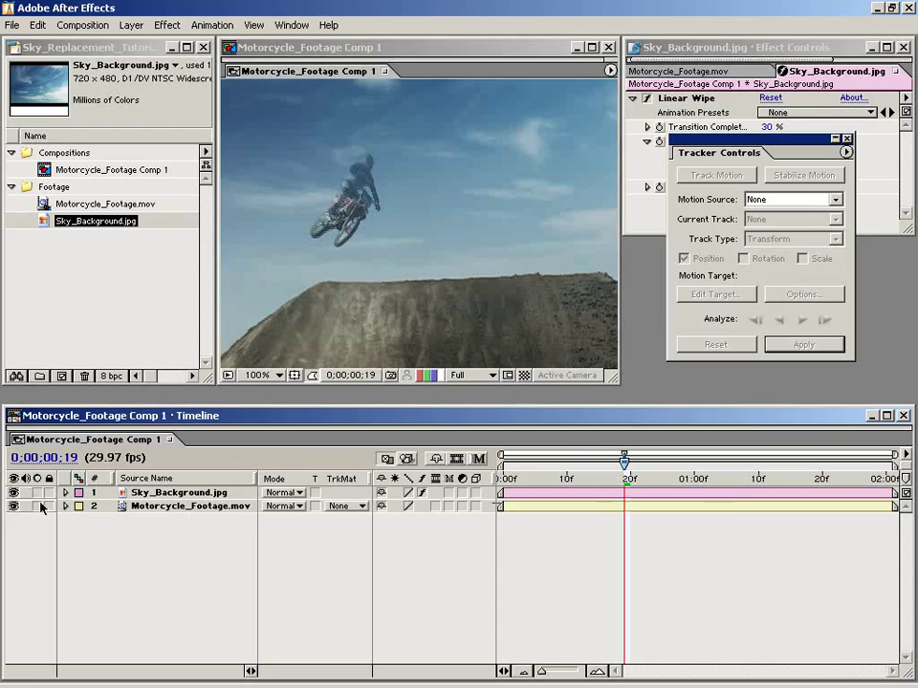
{"action": "left_click", "coordinate": [198, 494]}
{"action": "key", "text": "comma"}
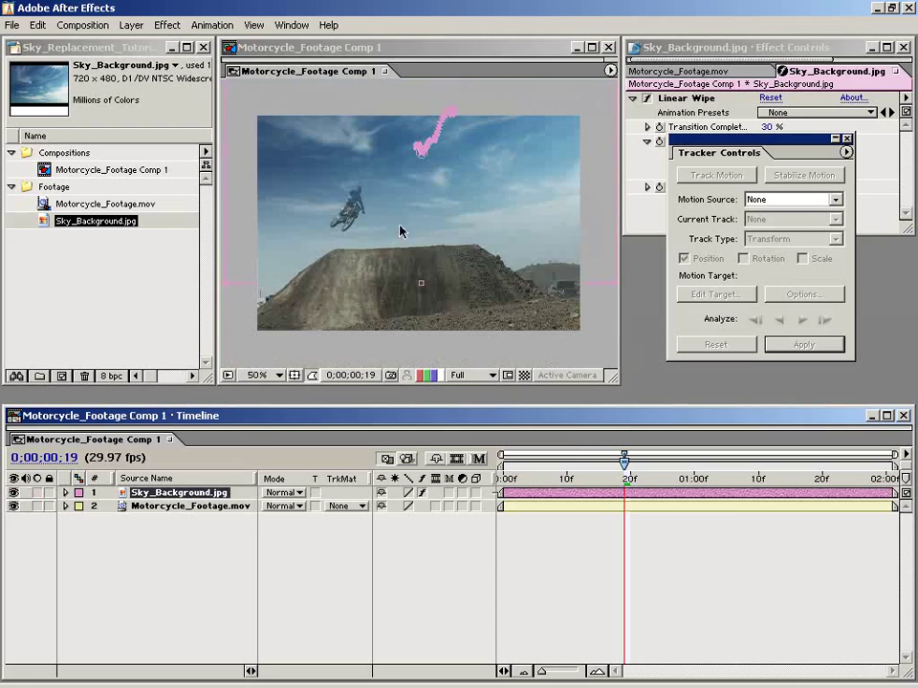
{"action": "left_click", "coordinate": [539, 565]}
{"action": "left_click", "coordinate": [152, 507]}
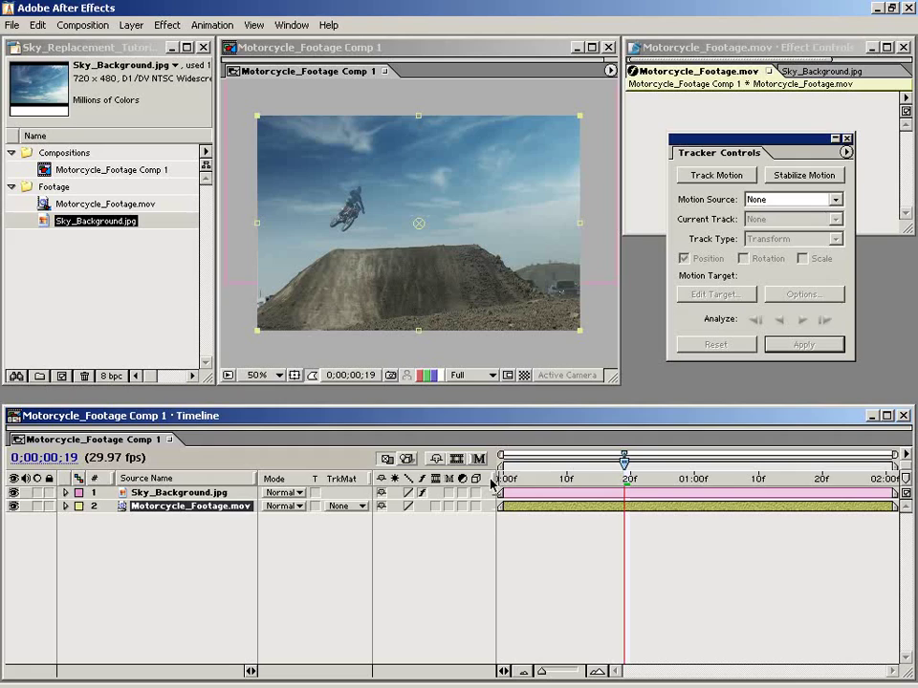
{"action": "left_click", "coordinate": [150, 575]}
{"action": "left_click", "coordinate": [14, 493]}
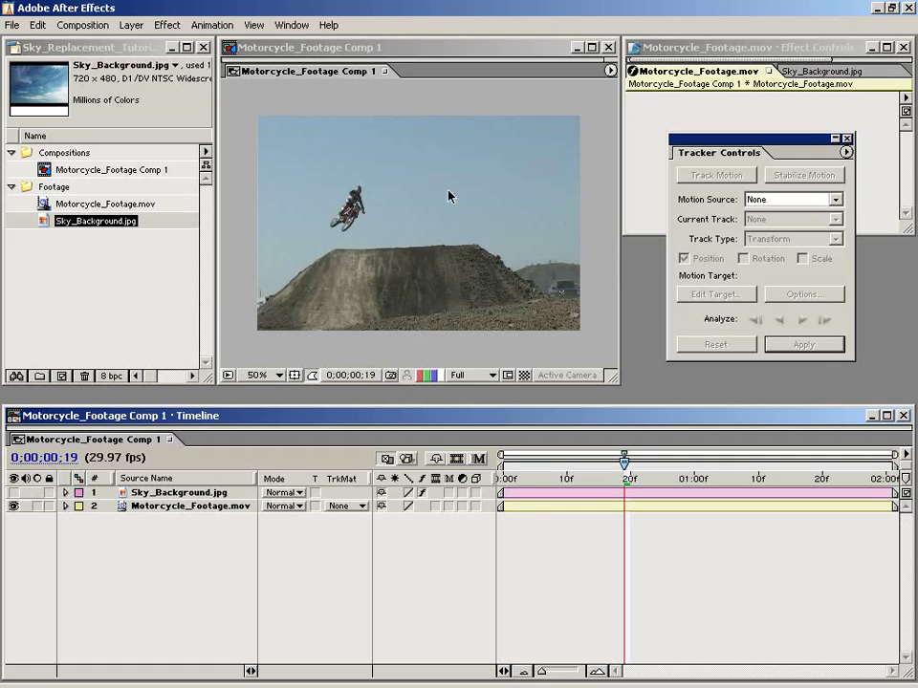
Re-show the sky, duplicate Motorcycle_Footage.mov, and move the copy above Sky_Background.jpg
{"action": "left_click", "coordinate": [13, 493]}
{"action": "left_click", "coordinate": [160, 509]}
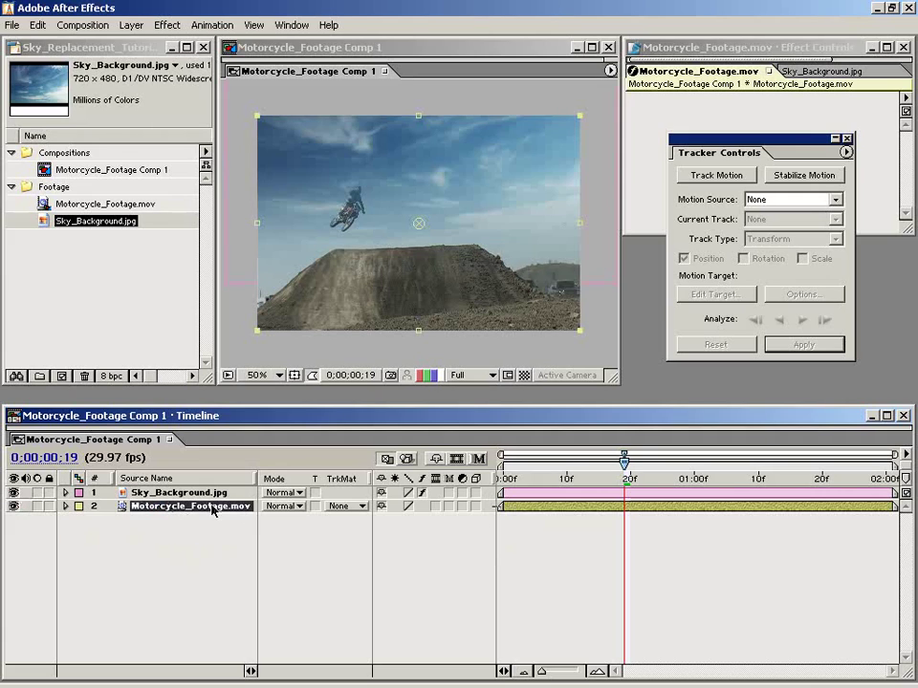
{"action": "key", "text": "ctrl+d"}
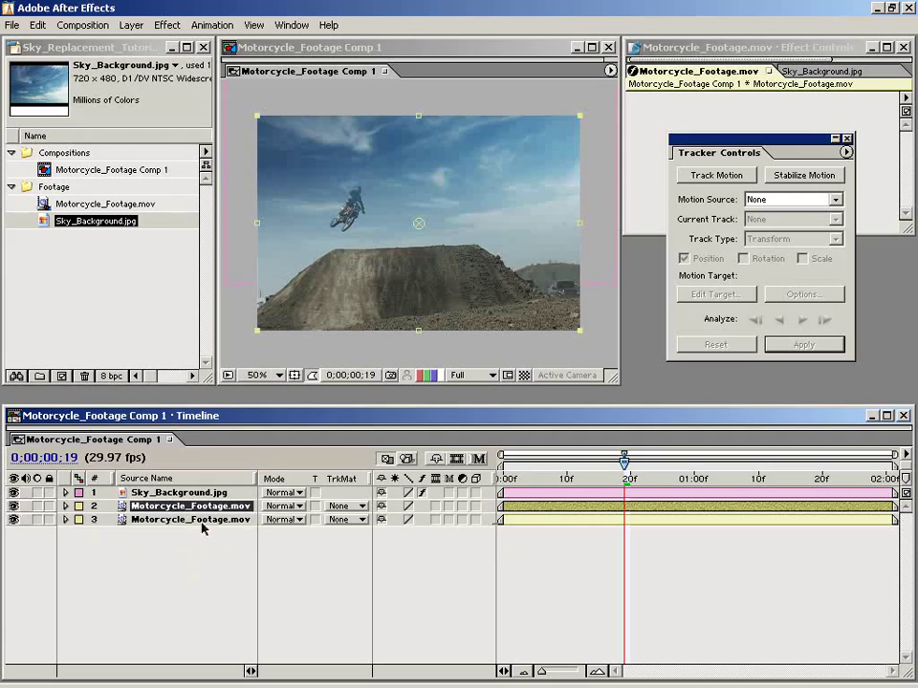
{"action": "left_click", "coordinate": [197, 543]}
{"action": "left_click", "coordinate": [162, 507]}
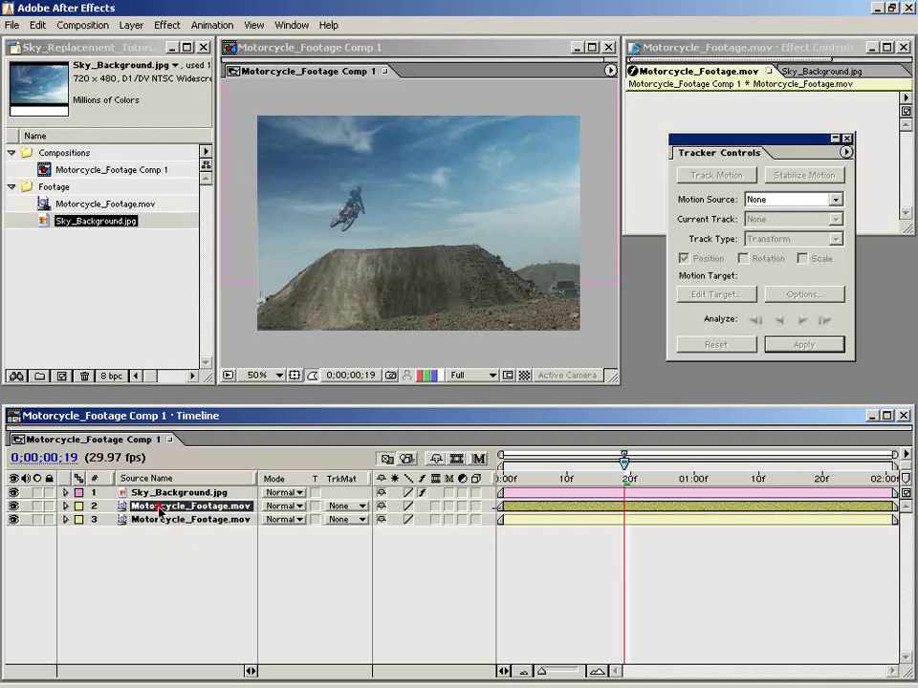
{"action": "mouse_move", "coordinate": [150, 513]}
{"action": "left_mouse_down"}
{"action": "mouse_move", "coordinate": [172, 527]}
{"action": "mouse_move", "coordinate": [185, 504]}
{"action": "mouse_move", "coordinate": [135, 504]}
{"action": "left_mouse_up"}
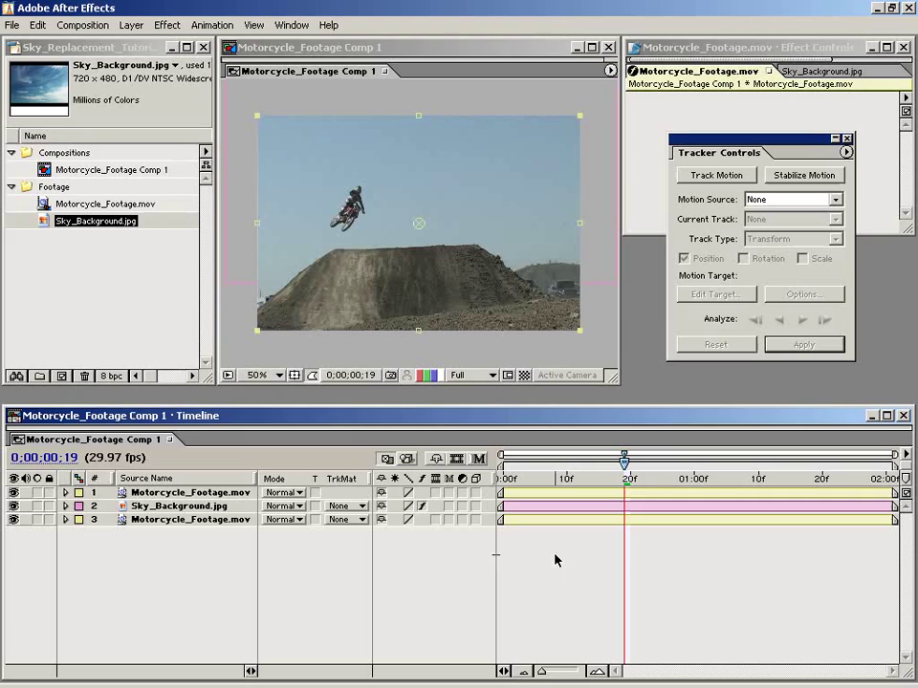
{"action": "left_click_drag", "start_coordinate": [396, 303], "coordinate": [548, 336]}
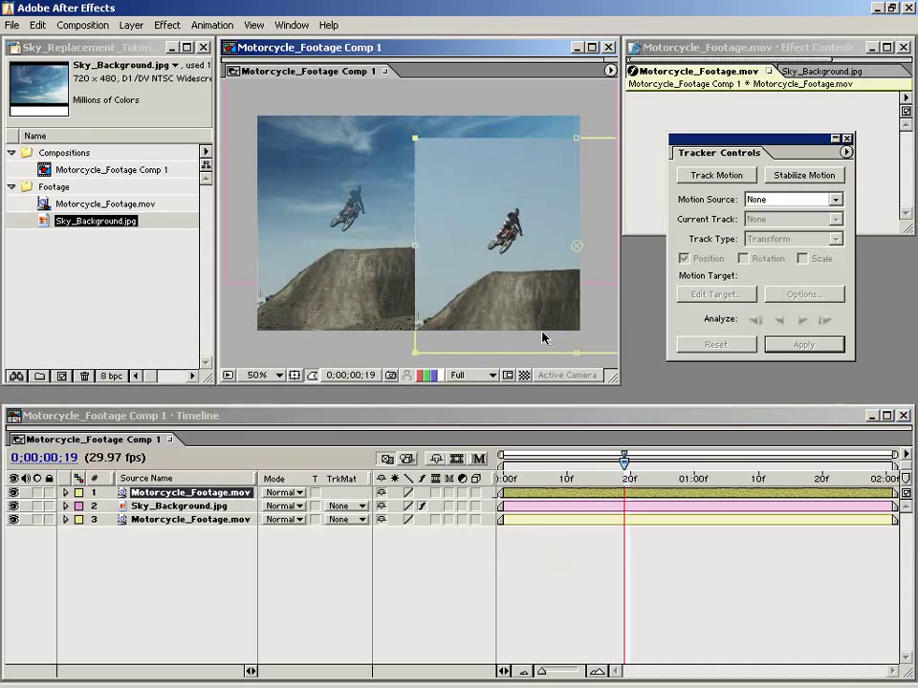
{"action": "key", "text": "ctrl+z"}
Apply Color Key to the top footage copy, sampling the sky color, with tolerance 50
{"action": "left_click", "coordinate": [168, 25]}
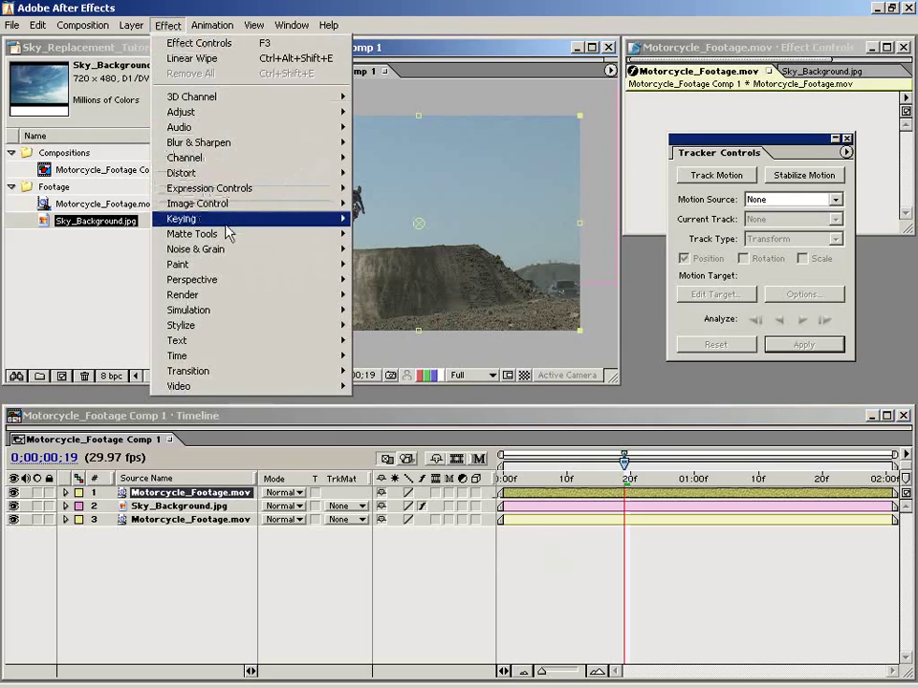
{"action": "mouse_move", "coordinate": [226, 219]}
{"action": "left_click", "coordinate": [398, 251]}
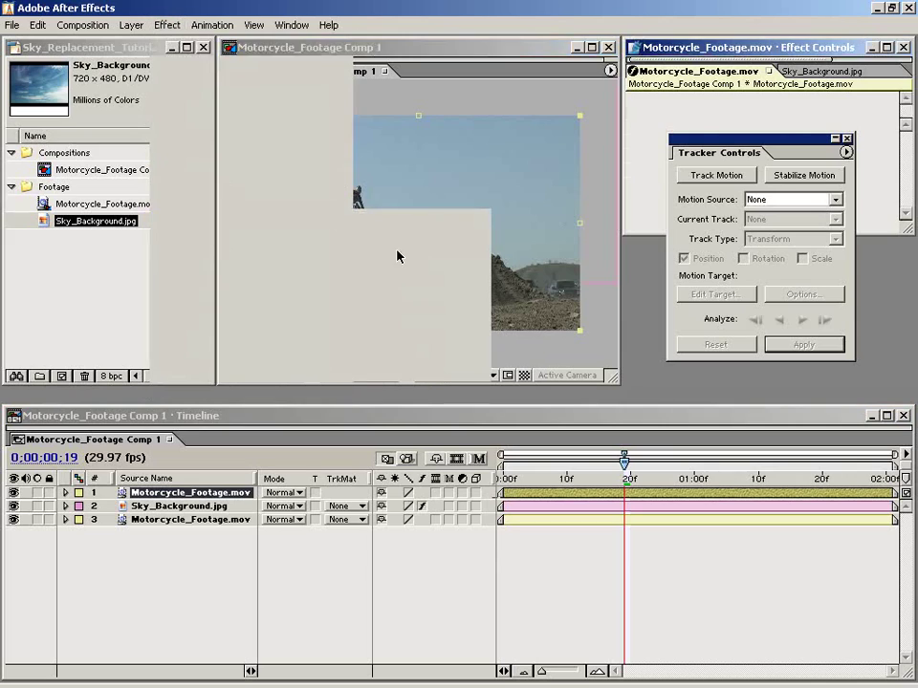
{"action": "left_click_drag", "start_coordinate": [788, 143], "coordinate": [819, 270]}
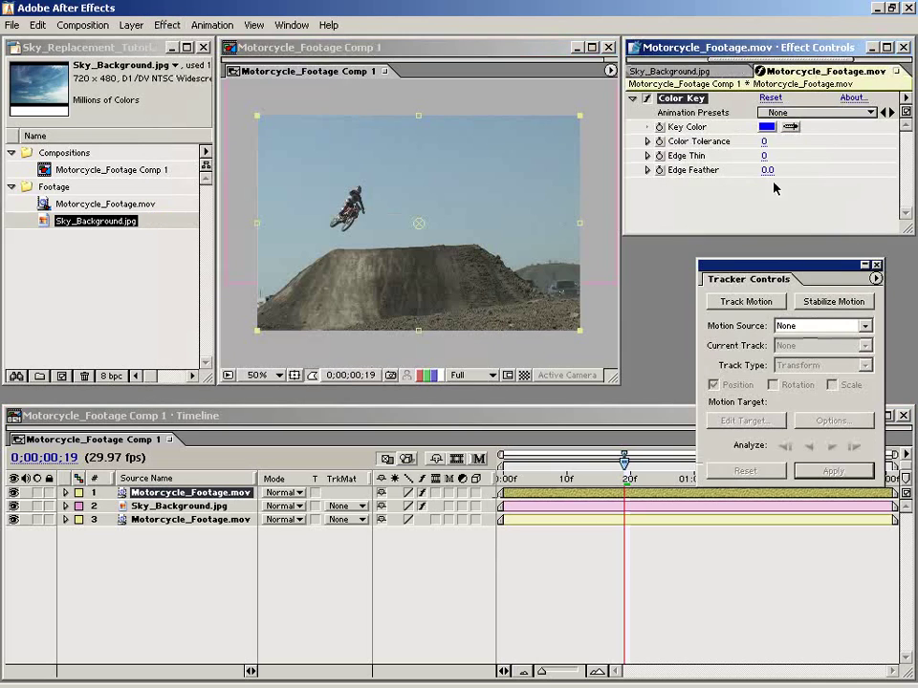
{"action": "left_click", "coordinate": [790, 127]}
{"action": "left_click", "coordinate": [382, 179]}
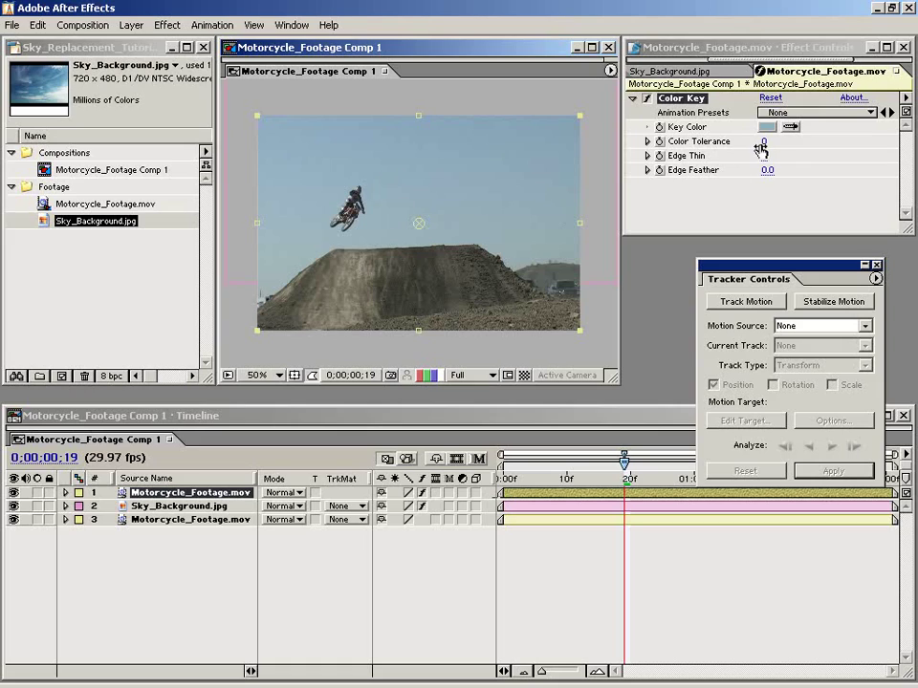
{"action": "left_click_drag", "start_coordinate": [763, 146], "coordinate": [782, 141]}
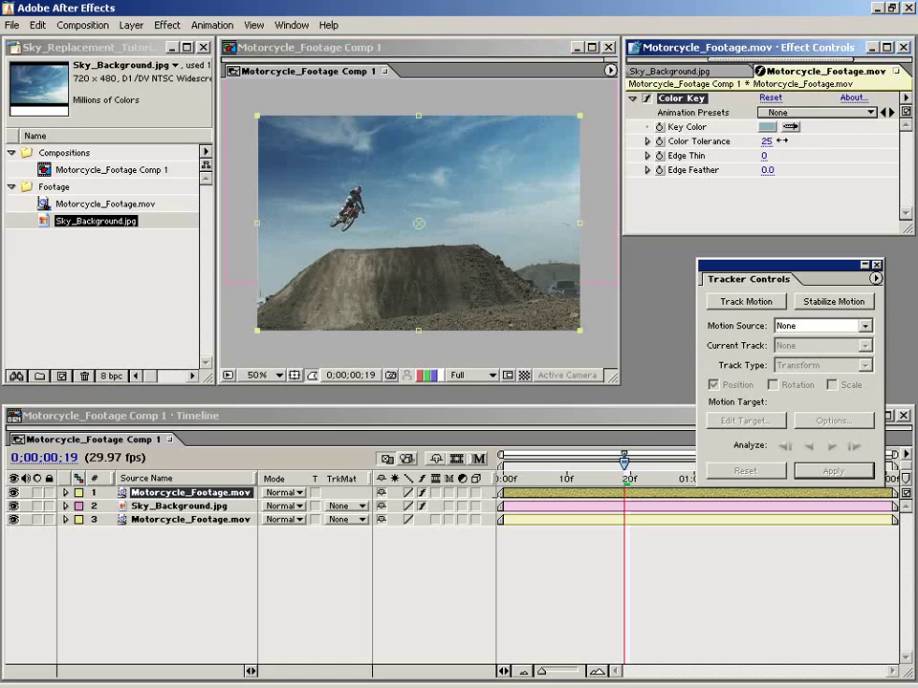
{"action": "left_click", "coordinate": [769, 142]}
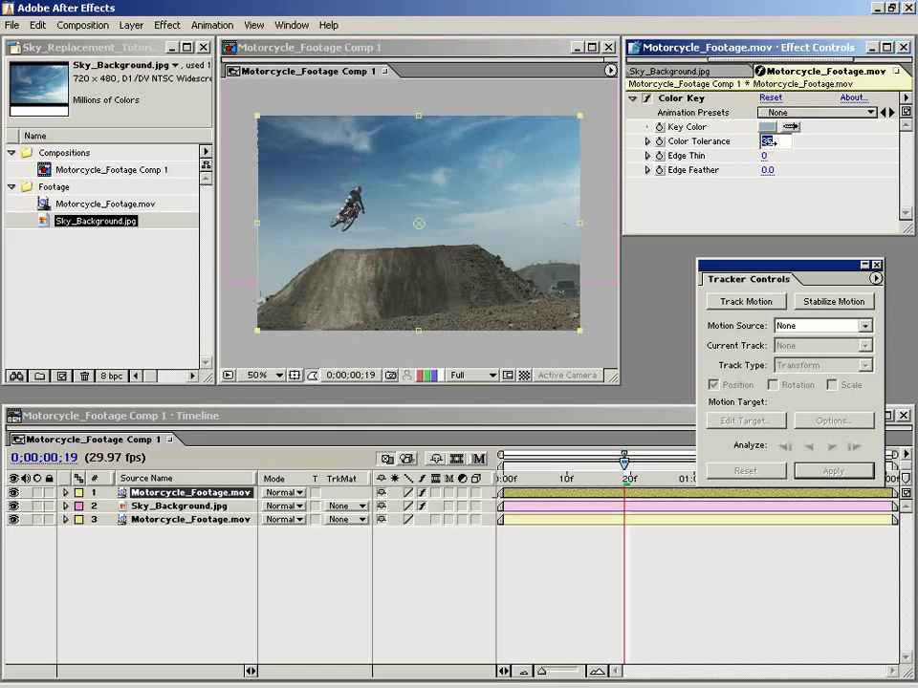
{"action": "type", "text": "50"}
{"action": "key", "text": "Return"}
Zoom in on the rider and toggle the keyed layer to compare composites
{"action": "key", "text": "period"}
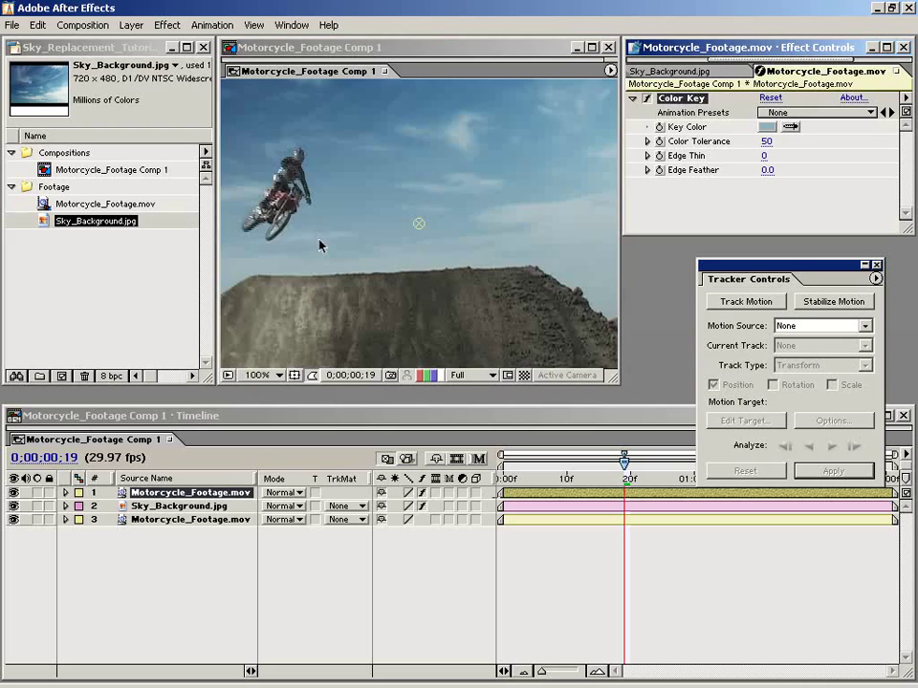
{"action": "left_click_drag", "start_coordinate": [274, 239], "coordinate": [425, 254]}
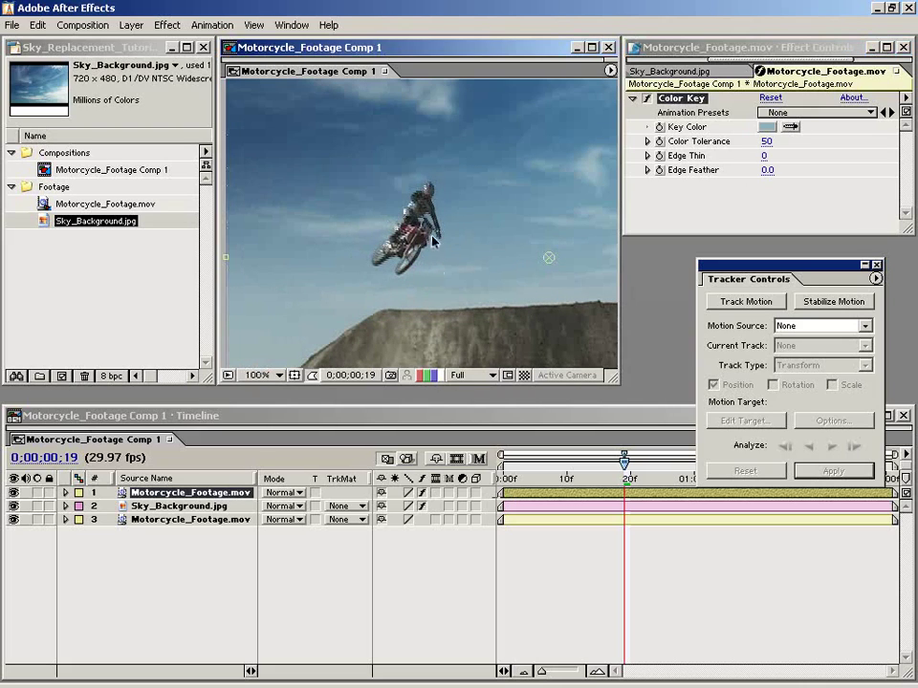
{"action": "left_click", "coordinate": [14, 492]}
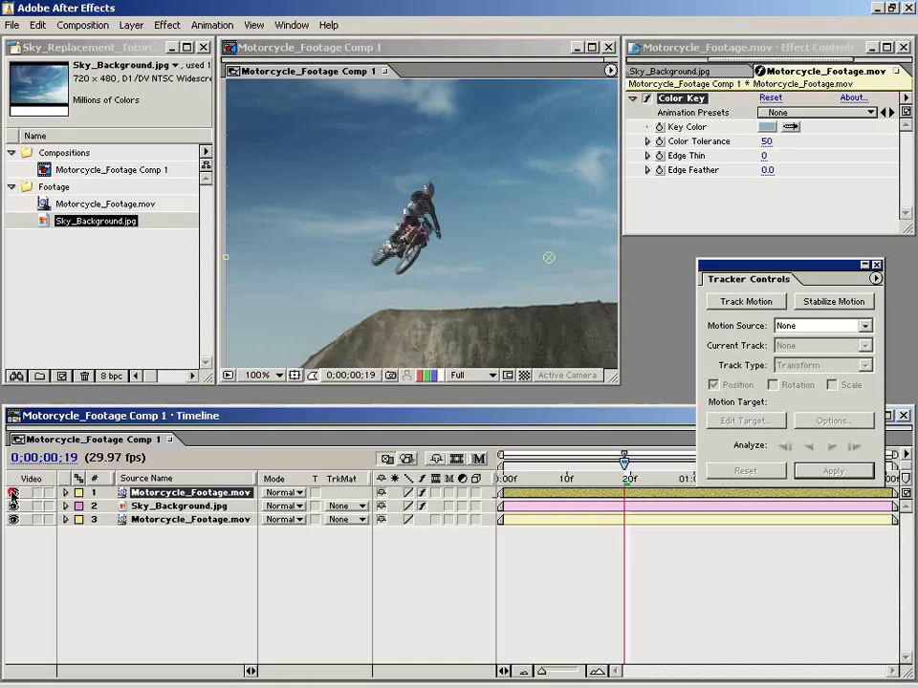
{"action": "left_click", "coordinate": [13, 492]}
{"action": "left_click", "coordinate": [13, 492]}
{"action": "left_click", "coordinate": [13, 492]}
{"action": "key", "text": "comma"}
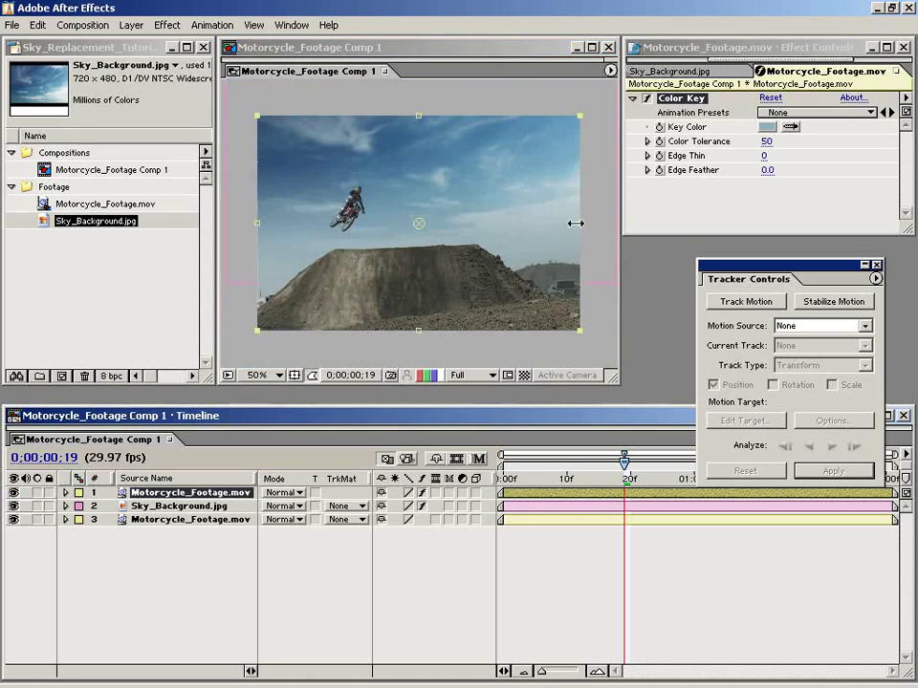
{"action": "left_click_drag", "start_coordinate": [795, 490], "coordinate": [814, 490]}
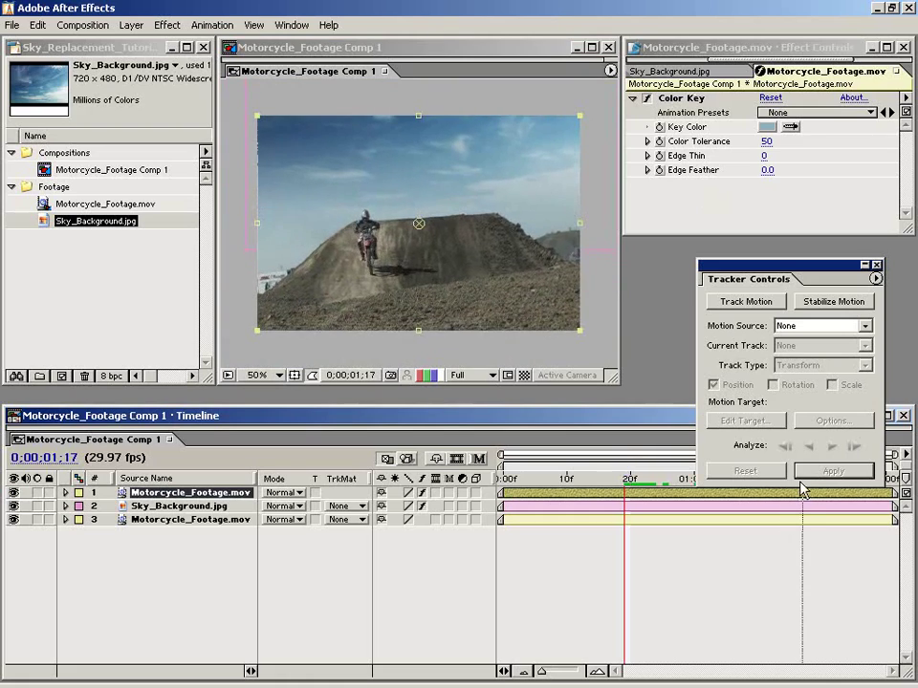
Raise the Color Key's Color Tolerance to 55 and scrub back to the mid-jump rider
{"action": "left_click", "coordinate": [765, 143]}
{"action": "type", "text": "55"}
{"action": "key", "text": "Return"}
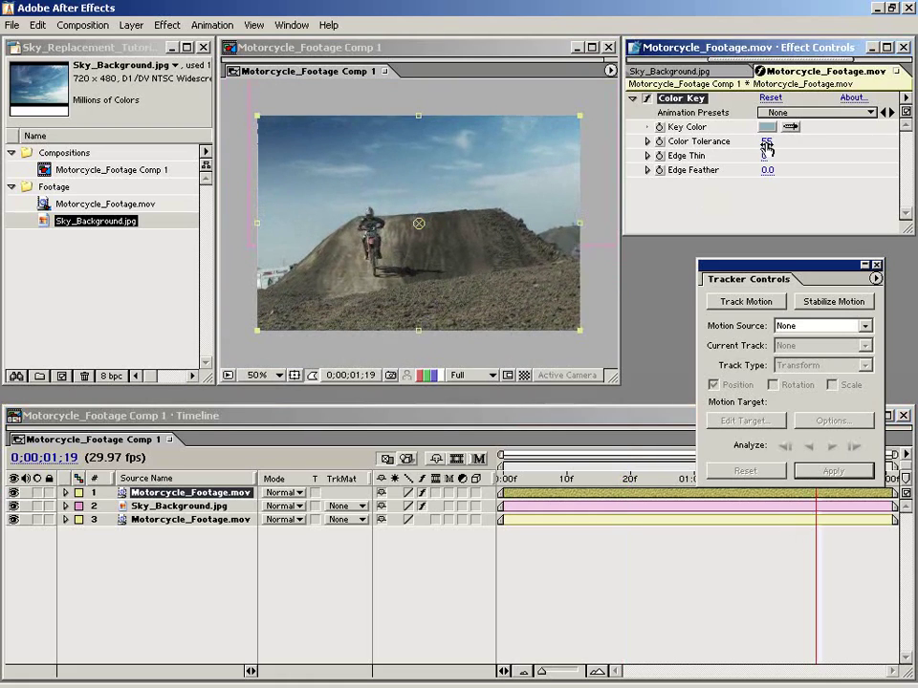
{"action": "left_click", "coordinate": [760, 631]}
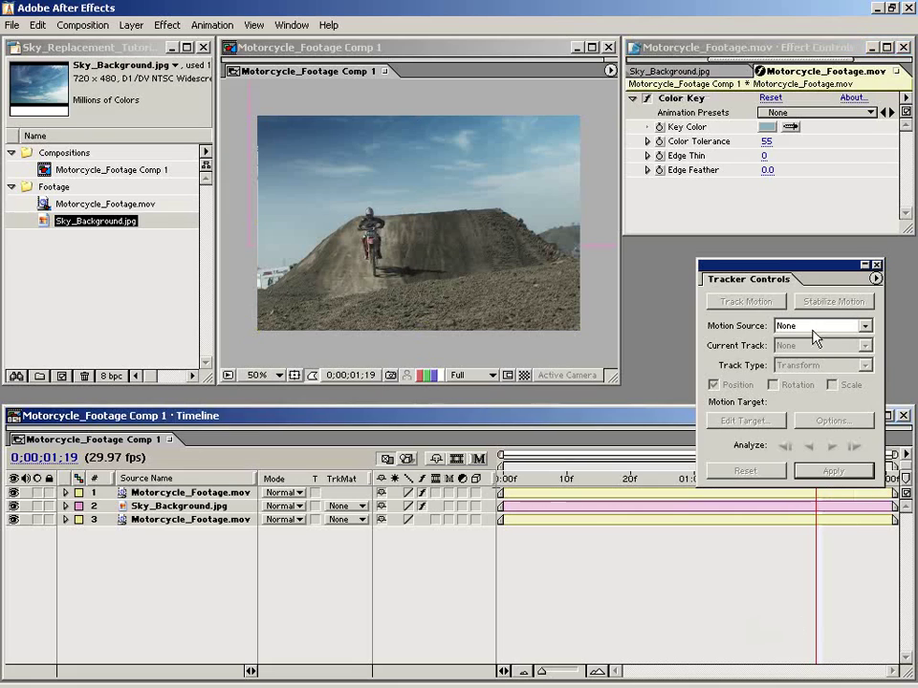
{"action": "left_click_drag", "start_coordinate": [791, 264], "coordinate": [797, 218]}
{"action": "left_click_drag", "start_coordinate": [816, 478], "coordinate": [645, 486]}
Show the Time Controls palette and RAM-preview the keyed composite, stopping at the first frame
{"action": "left_click", "coordinate": [293, 24]}
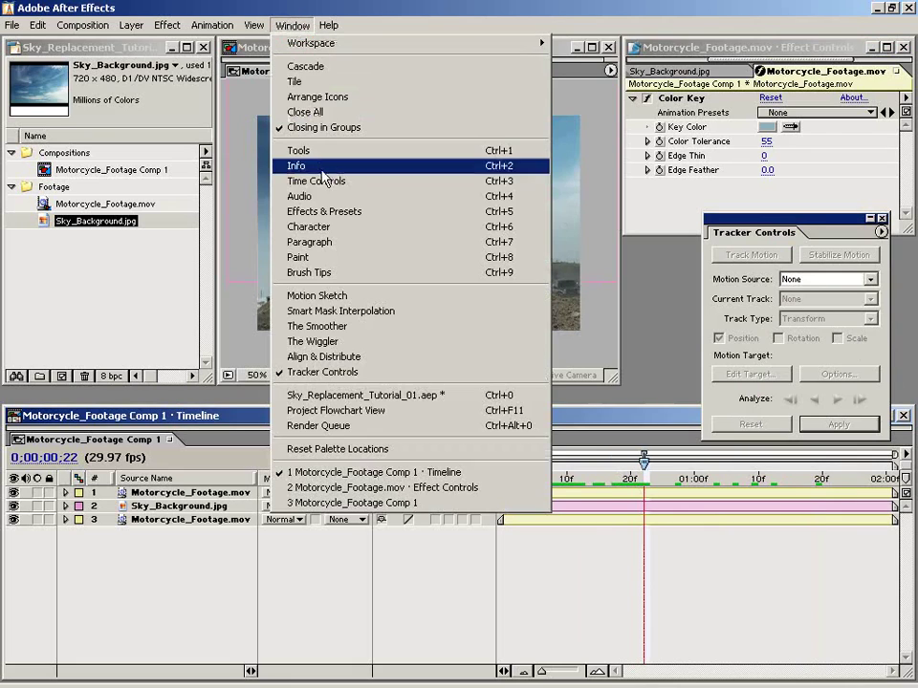
{"action": "left_click", "coordinate": [350, 182]}
{"action": "left_click", "coordinate": [878, 78]}
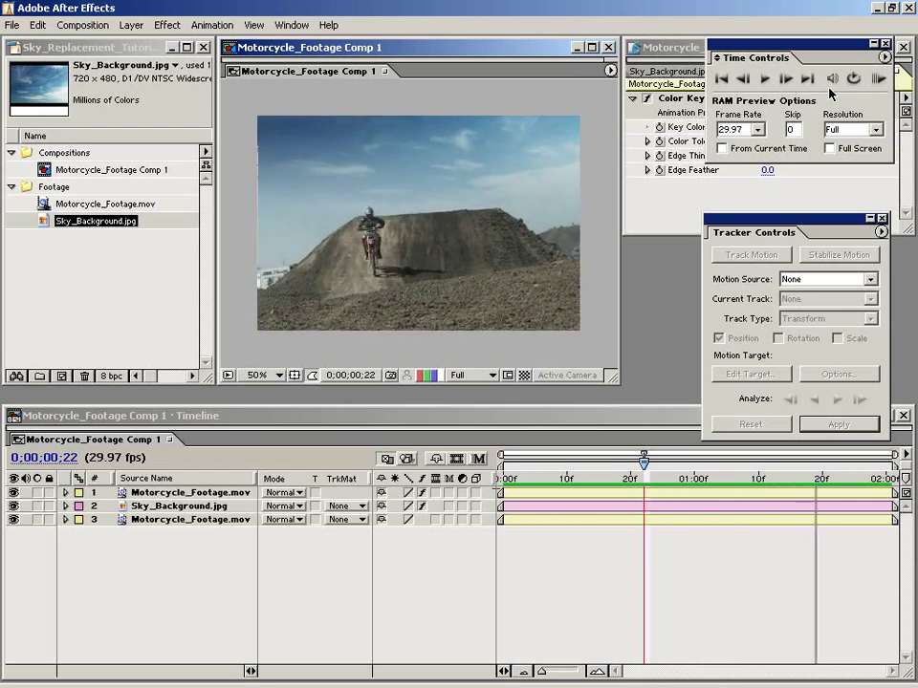
{"action": "left_click", "coordinate": [495, 487]}
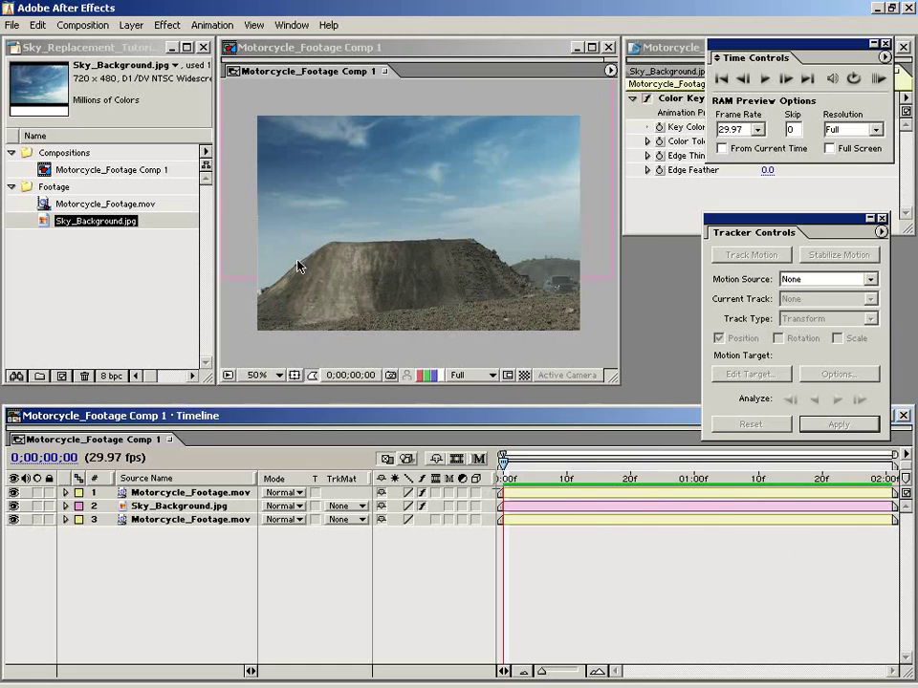
Add Adjustment Layer 1 on top of the composite
{"action": "left_click", "coordinate": [132, 25]}
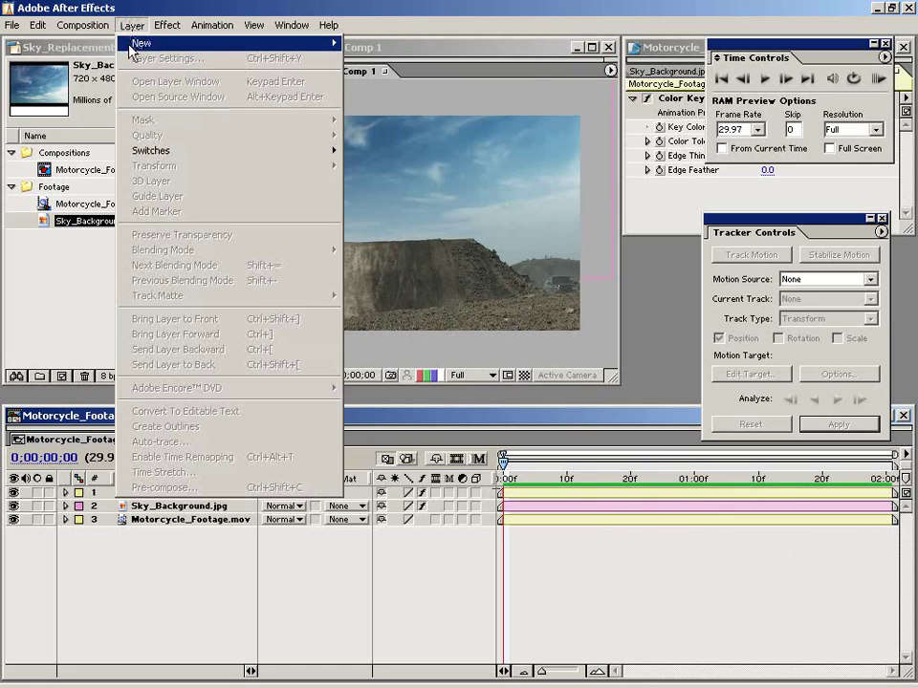
{"action": "mouse_move", "coordinate": [143, 43]}
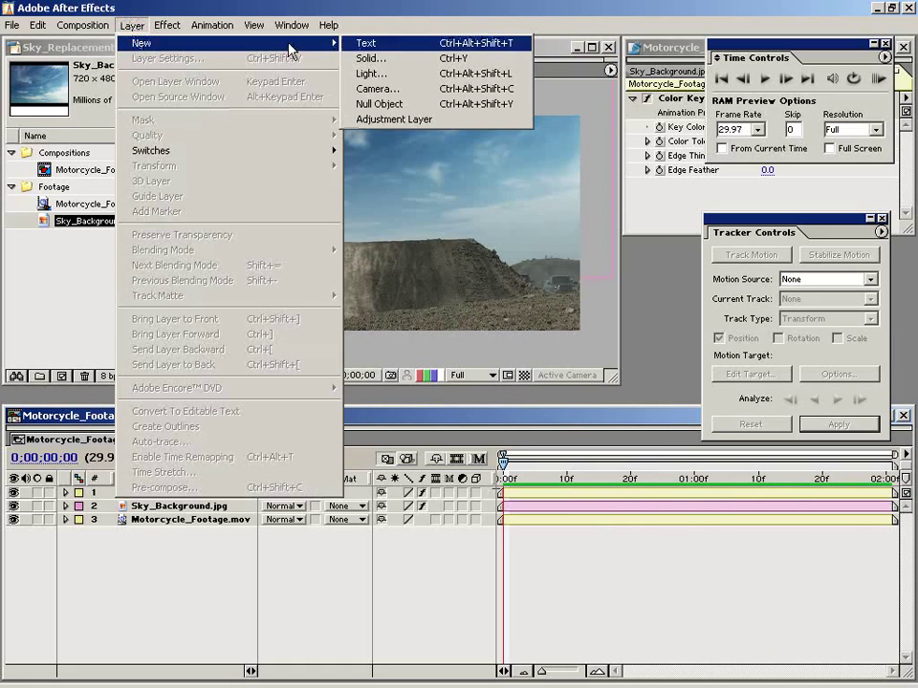
{"action": "left_click", "coordinate": [447, 119]}
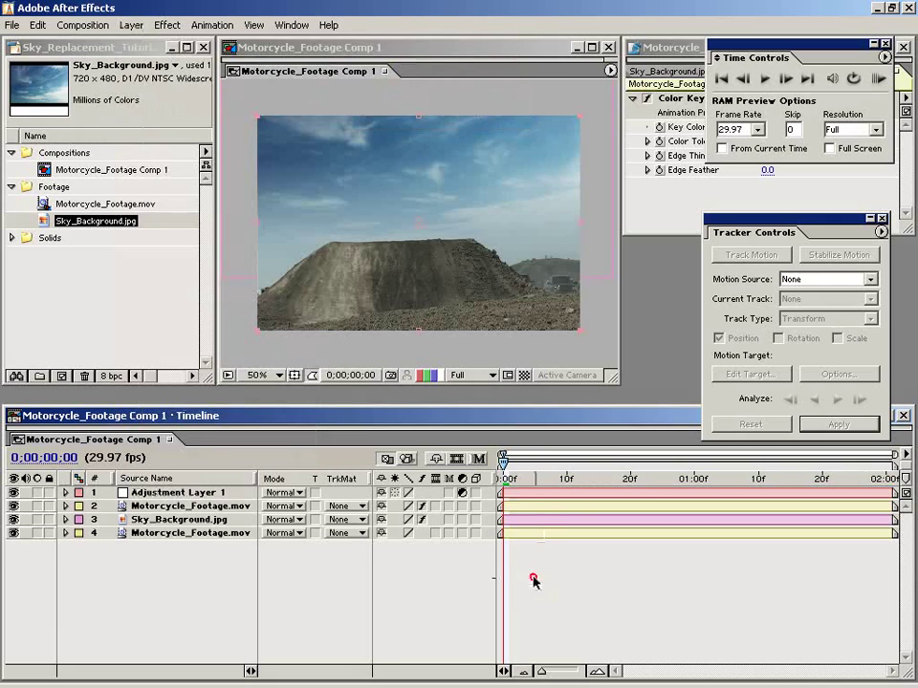
{"action": "left_click_drag", "start_coordinate": [513, 478], "coordinate": [578, 483]}
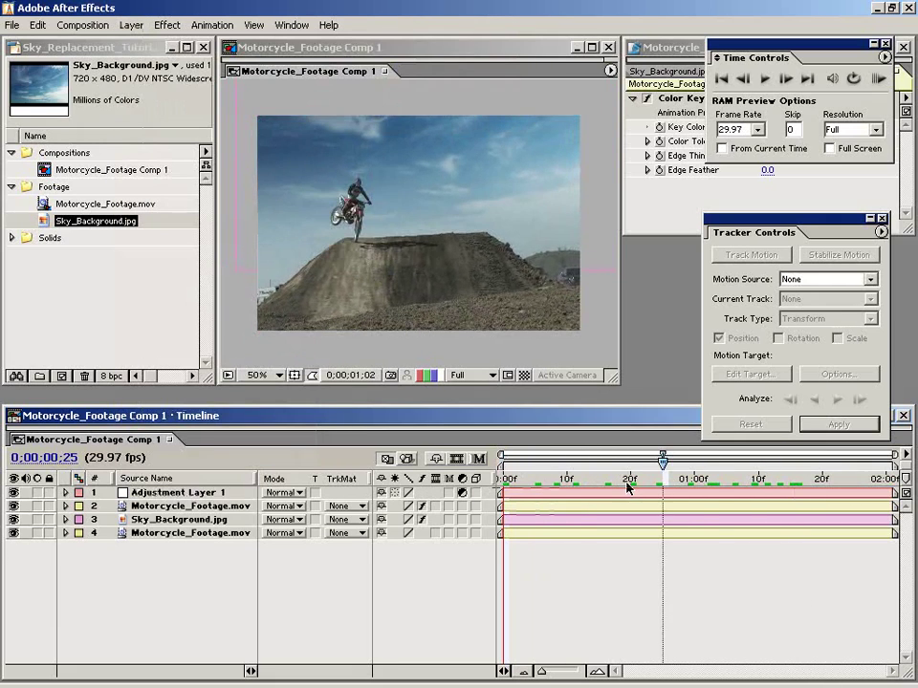
{"action": "left_click", "coordinate": [553, 494]}
Apply Curves to the adjustment layer, lifting upper midtones and lowering shadows into an S-curve
{"action": "left_click", "coordinate": [167, 25]}
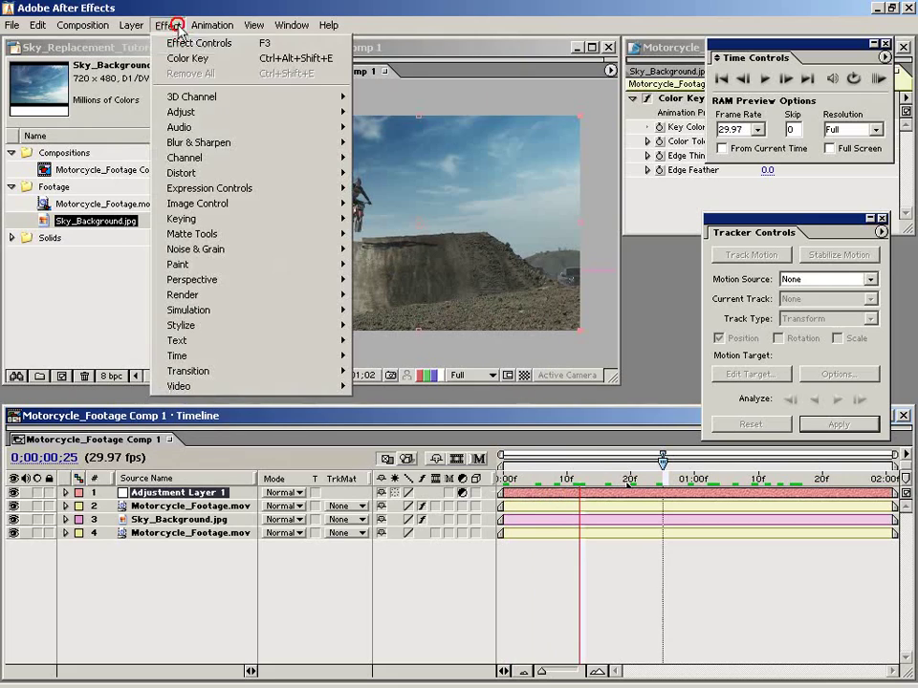
{"action": "mouse_move", "coordinate": [192, 117]}
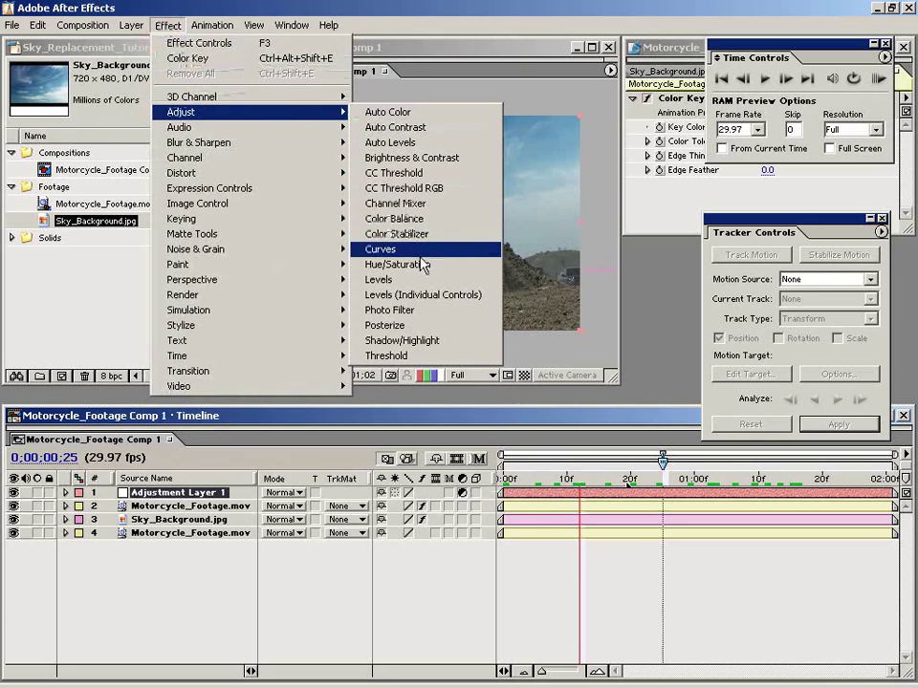
{"action": "left_click", "coordinate": [383, 250]}
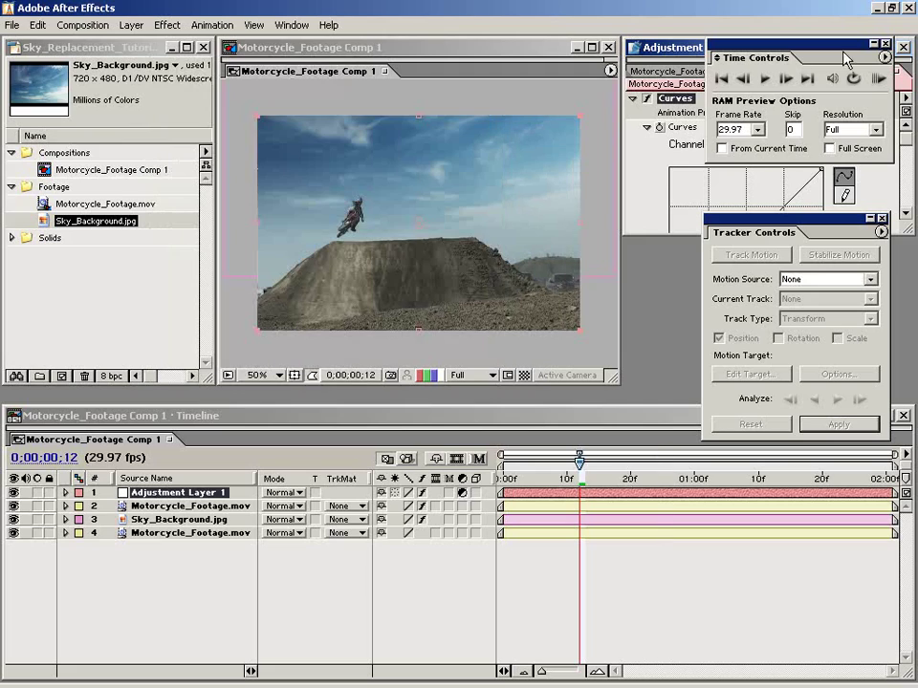
{"action": "left_click", "coordinate": [885, 46]}
{"action": "left_click_drag", "start_coordinate": [792, 229], "coordinate": [830, 366]}
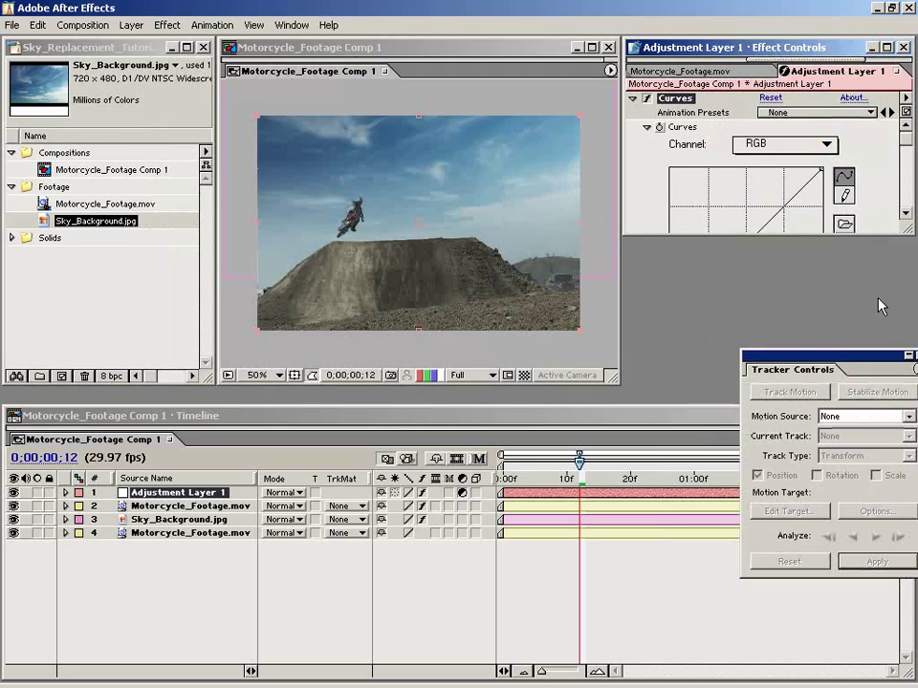
{"action": "left_click_drag", "start_coordinate": [902, 347], "coordinate": [902, 348]}
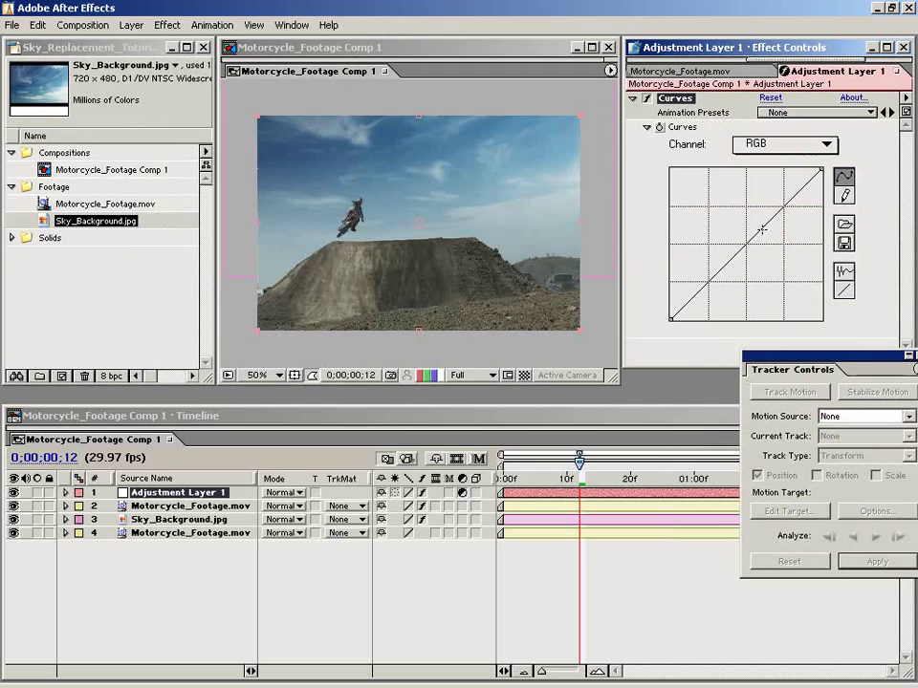
{"action": "left_click_drag", "start_coordinate": [762, 230], "coordinate": [755, 225]}
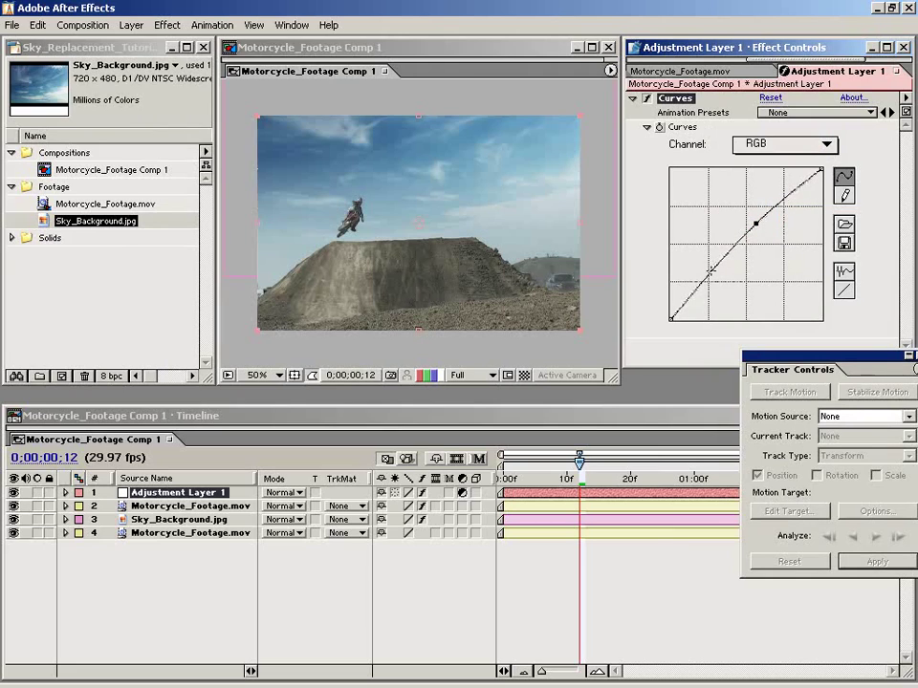
{"action": "left_click_drag", "start_coordinate": [712, 275], "coordinate": [711, 280]}
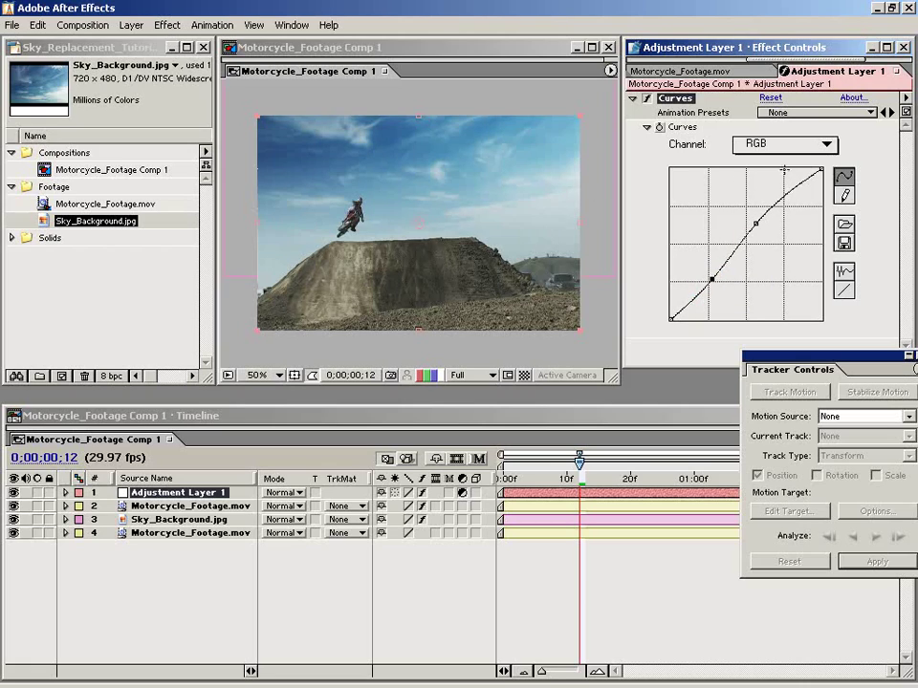
Raise the Red channel curve and lower the Blue channel curve to warm the footage
{"action": "left_click", "coordinate": [758, 145]}
{"action": "left_click", "coordinate": [774, 164]}
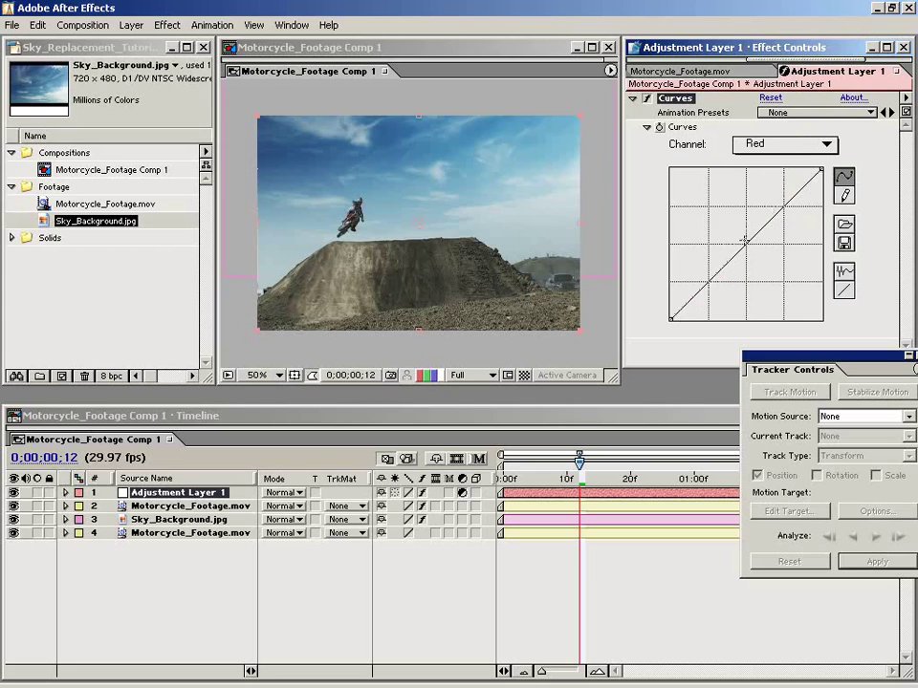
{"action": "left_click_drag", "start_coordinate": [747, 243], "coordinate": [745, 237]}
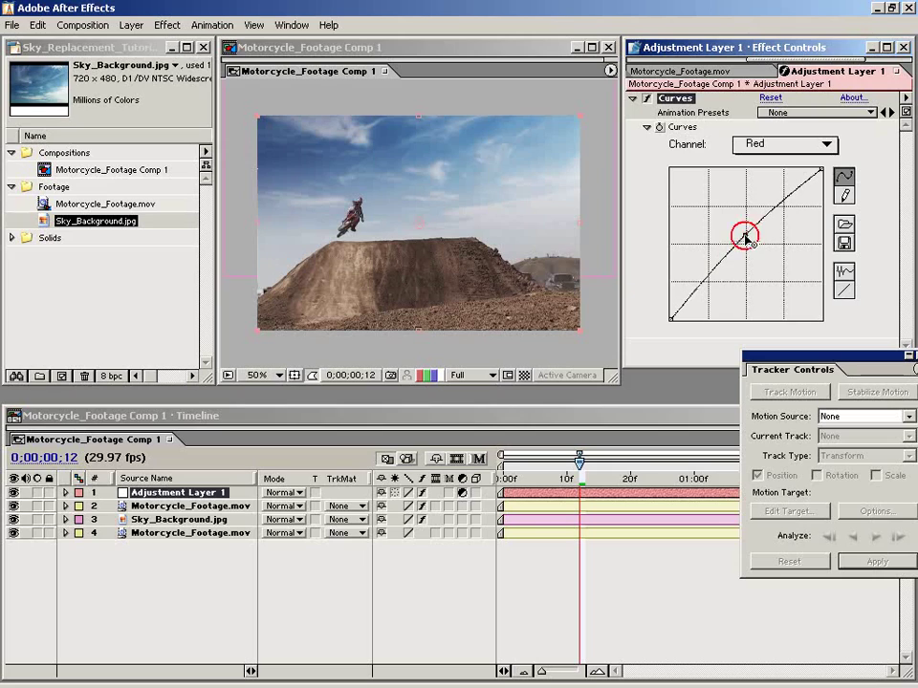
{"action": "left_click", "coordinate": [765, 143]}
{"action": "left_click", "coordinate": [758, 179]}
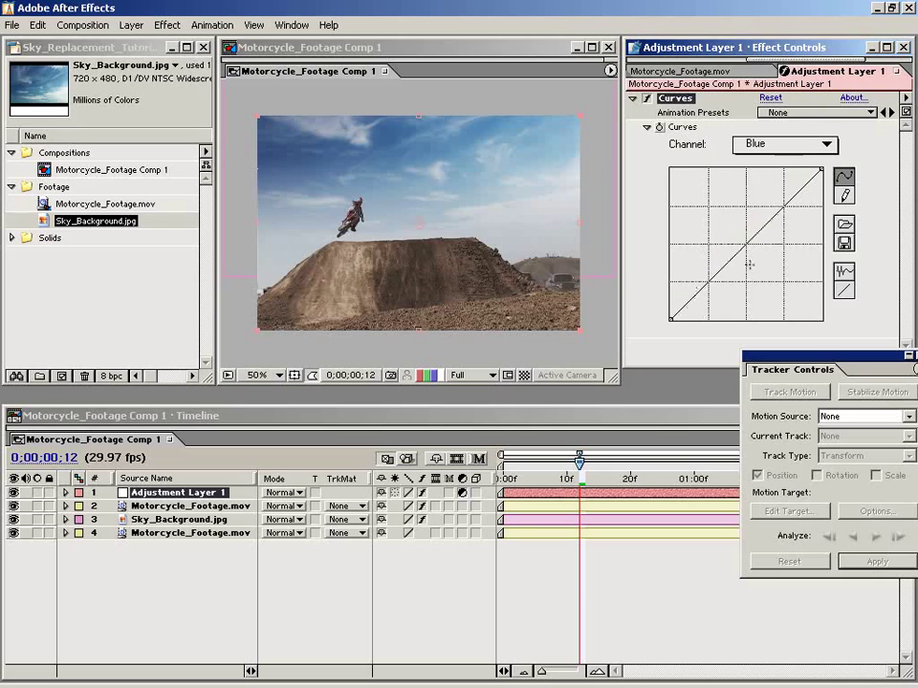
{"action": "mouse_move", "coordinate": [747, 244]}
{"action": "left_mouse_down"}
{"action": "mouse_move", "coordinate": [756, 254]}
{"action": "mouse_move", "coordinate": [752, 247]}
{"action": "left_mouse_up"}
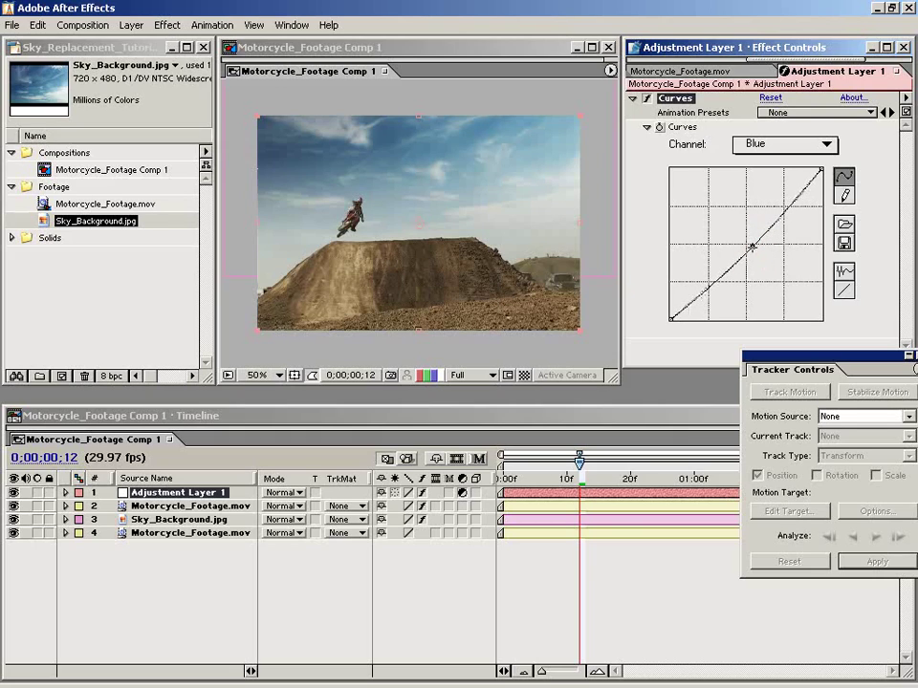
{"action": "left_click_drag", "start_coordinate": [582, 483], "coordinate": [532, 483]}
Show Time Controls again and RAM-preview the warm-graded composite, stopping at 0;00;00;25
{"action": "left_click", "coordinate": [292, 25]}
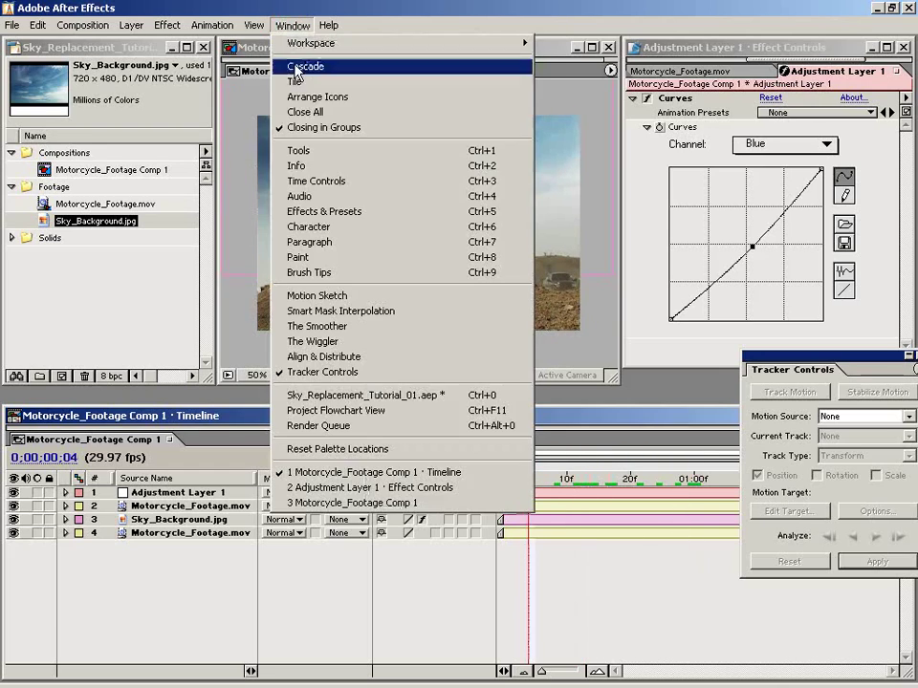
{"action": "left_click", "coordinate": [377, 184]}
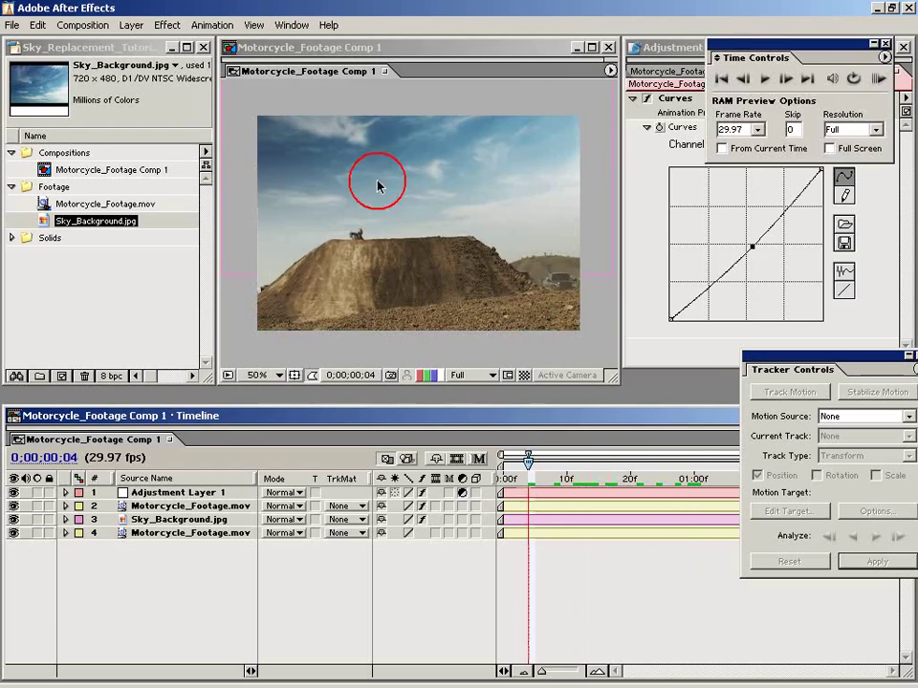
{"action": "left_click", "coordinate": [879, 80]}
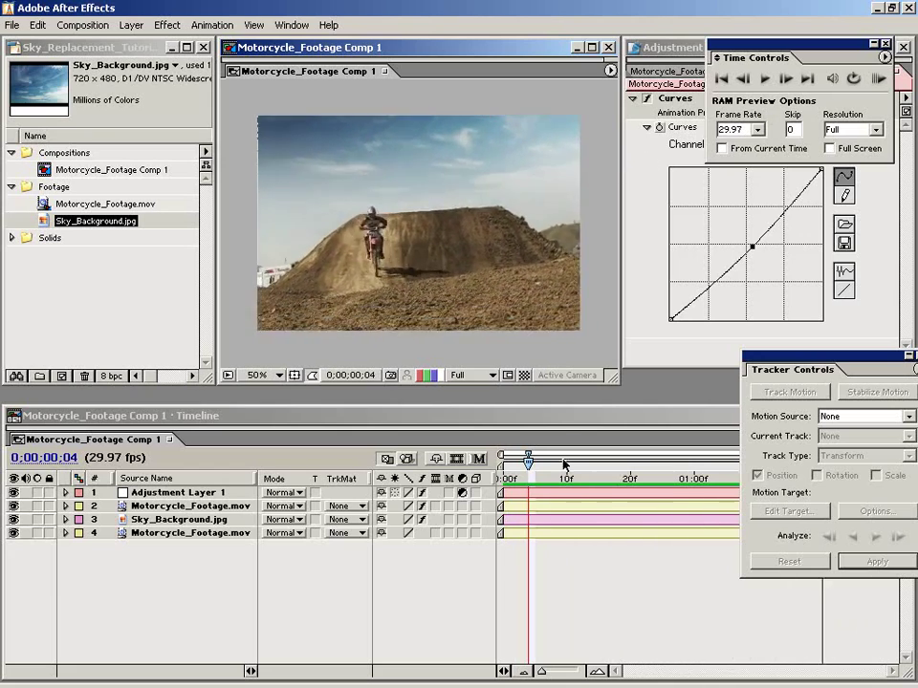
{"action": "left_click_drag", "start_coordinate": [564, 465], "coordinate": [668, 480]}
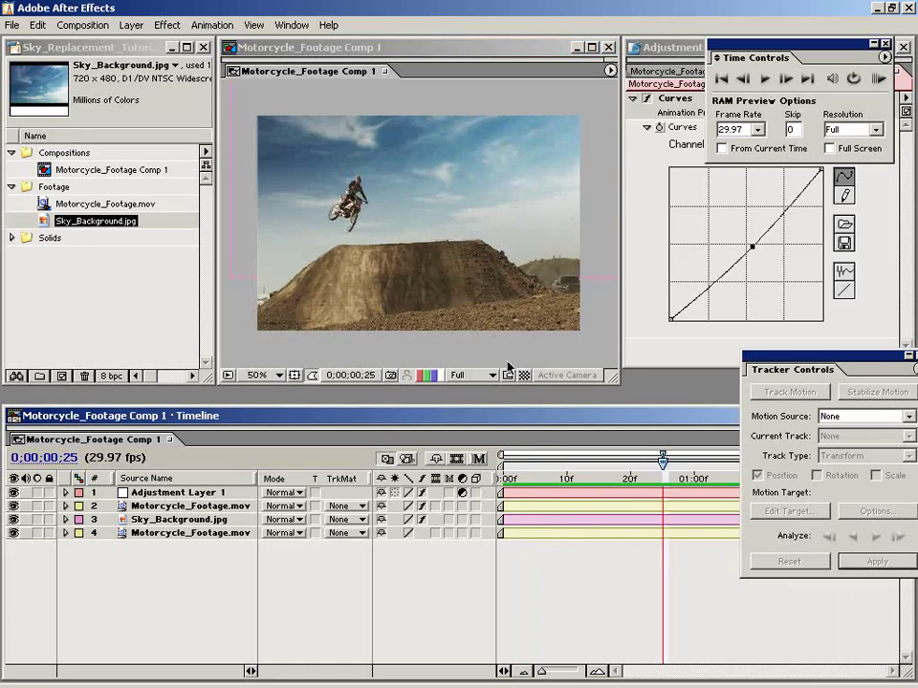